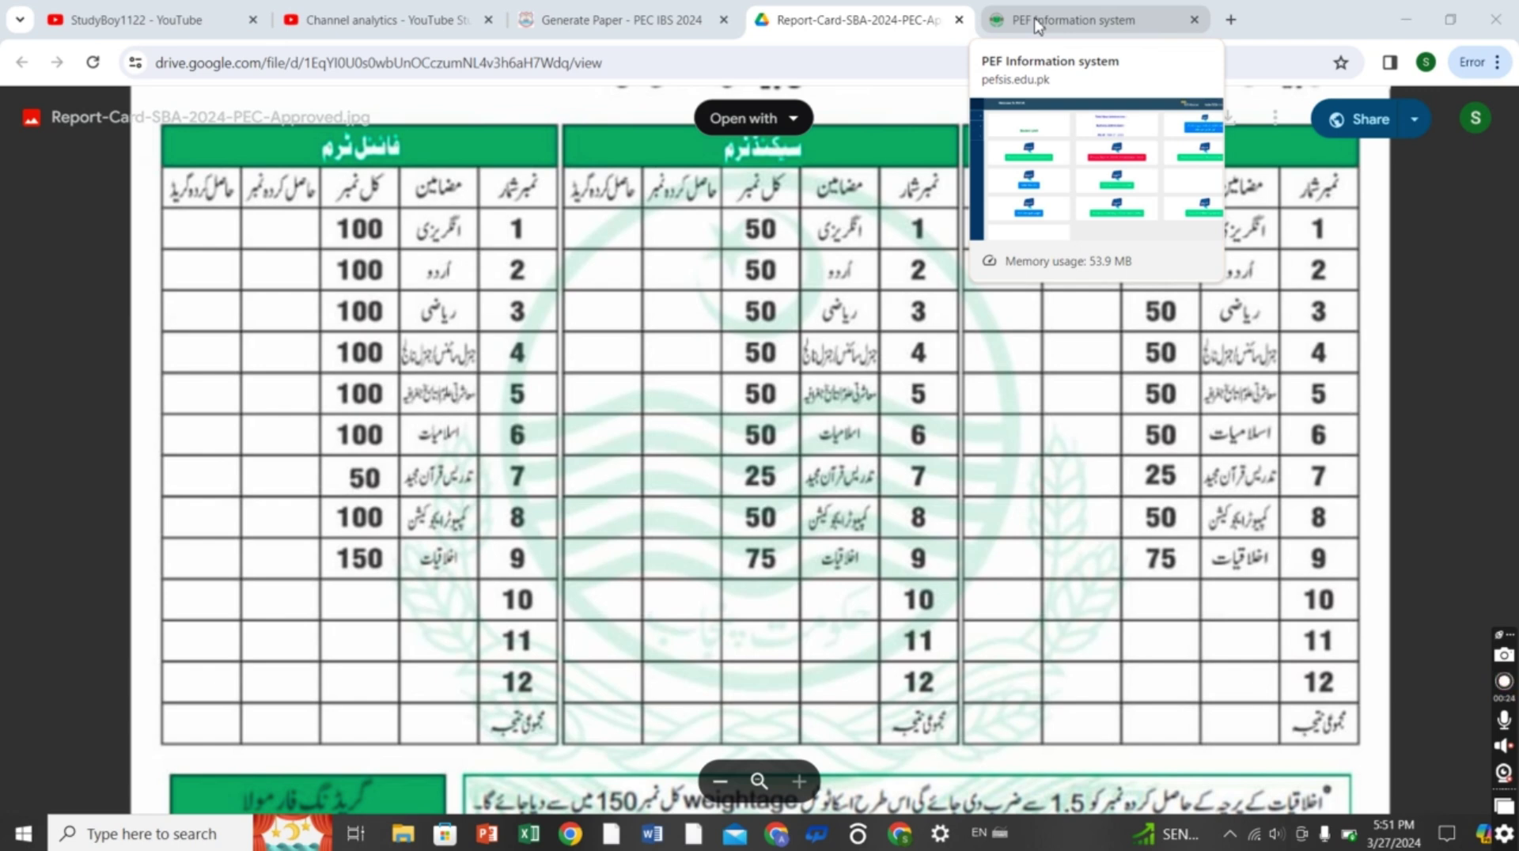
Switch to the PEF information system and log in with the prefilled school credentials, answering the sign-in equation with 1
click(1037, 26)
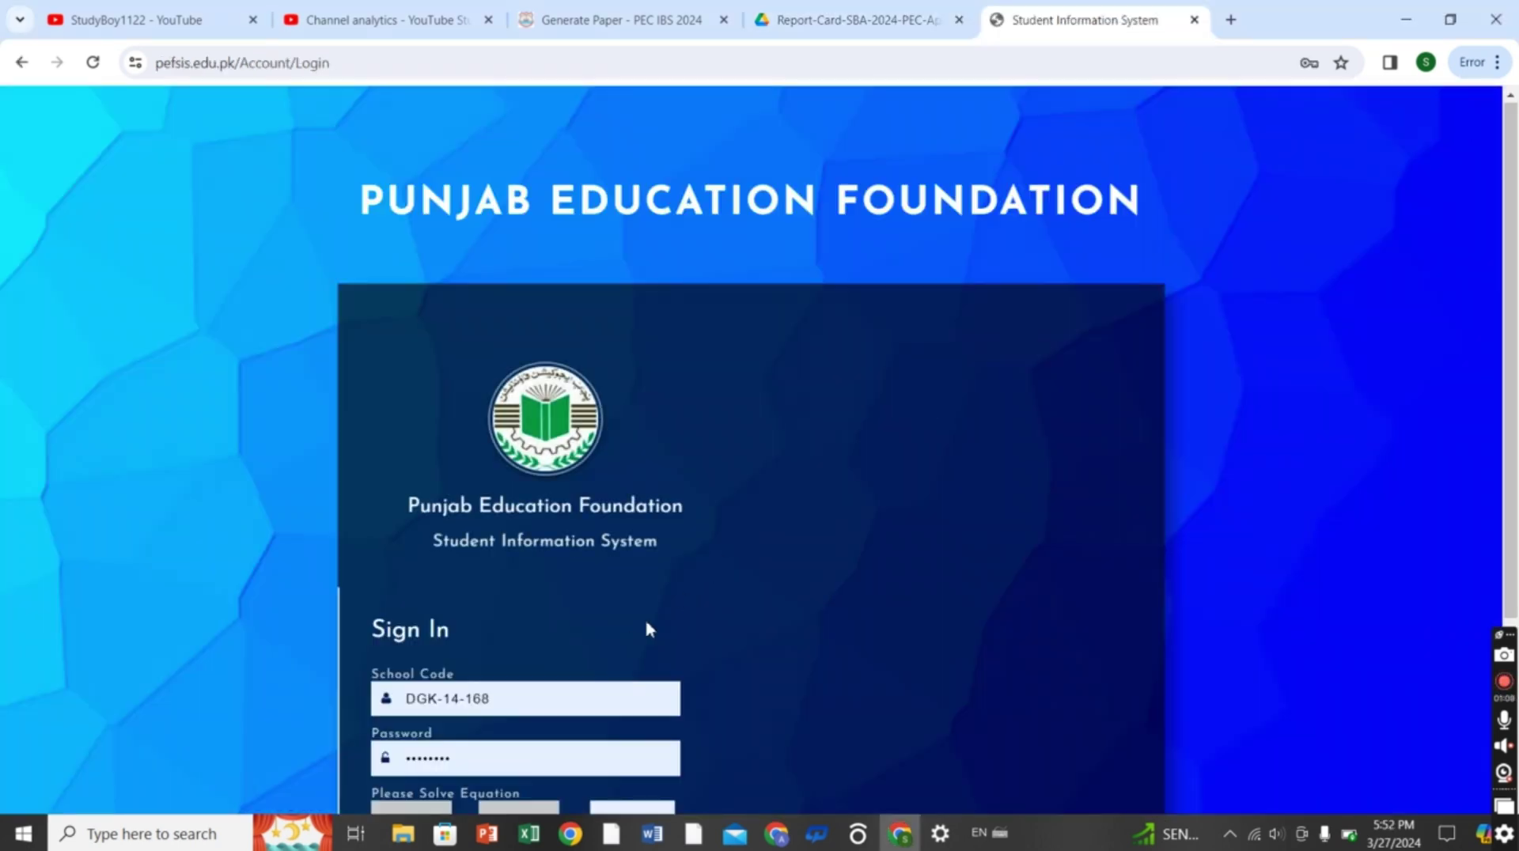
scroll(756, 606, down, 1)
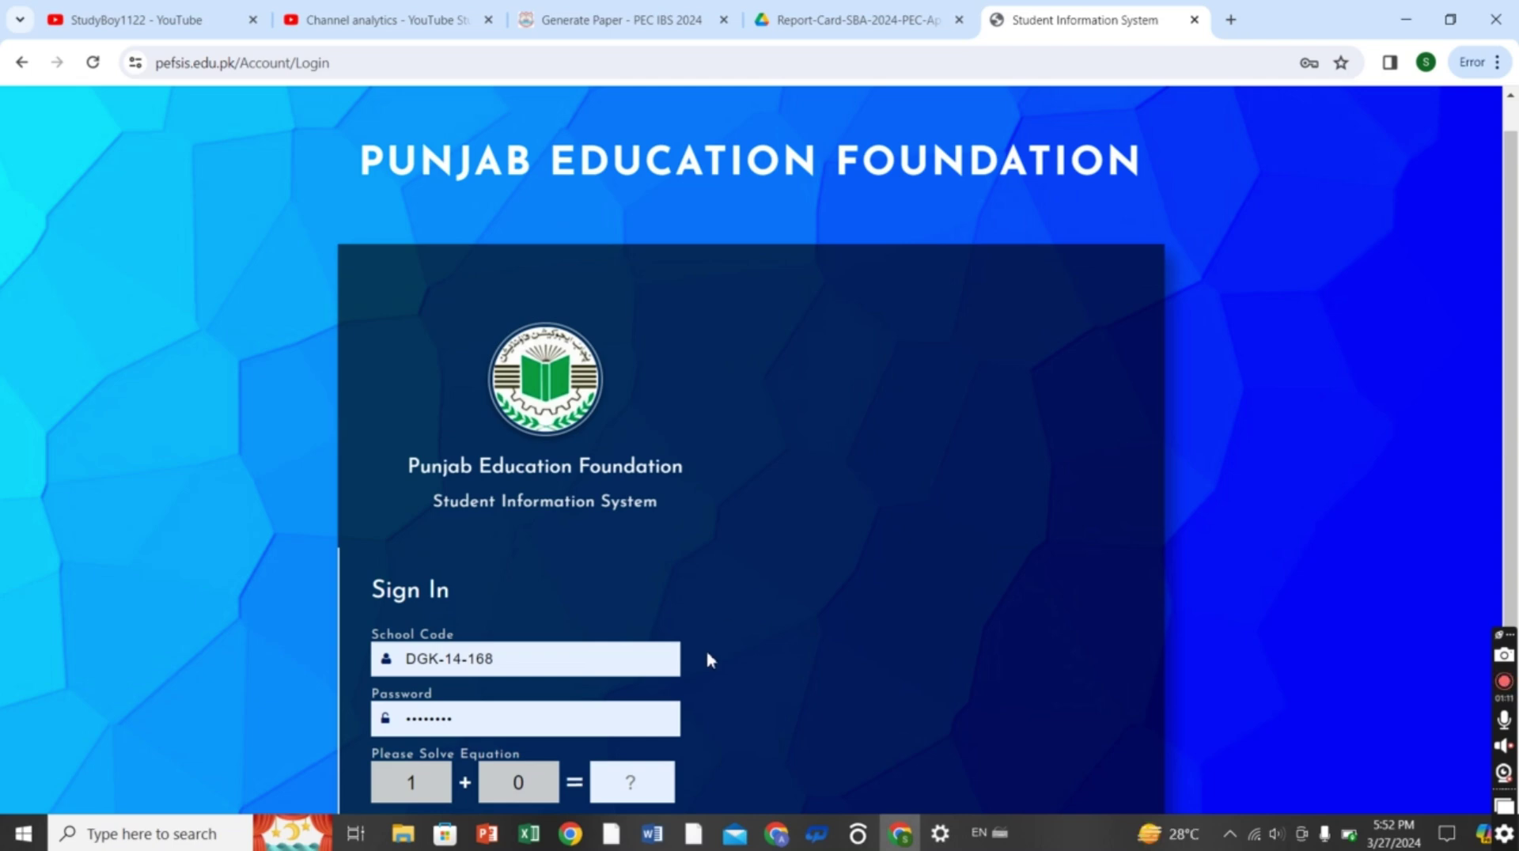
click(644, 786)
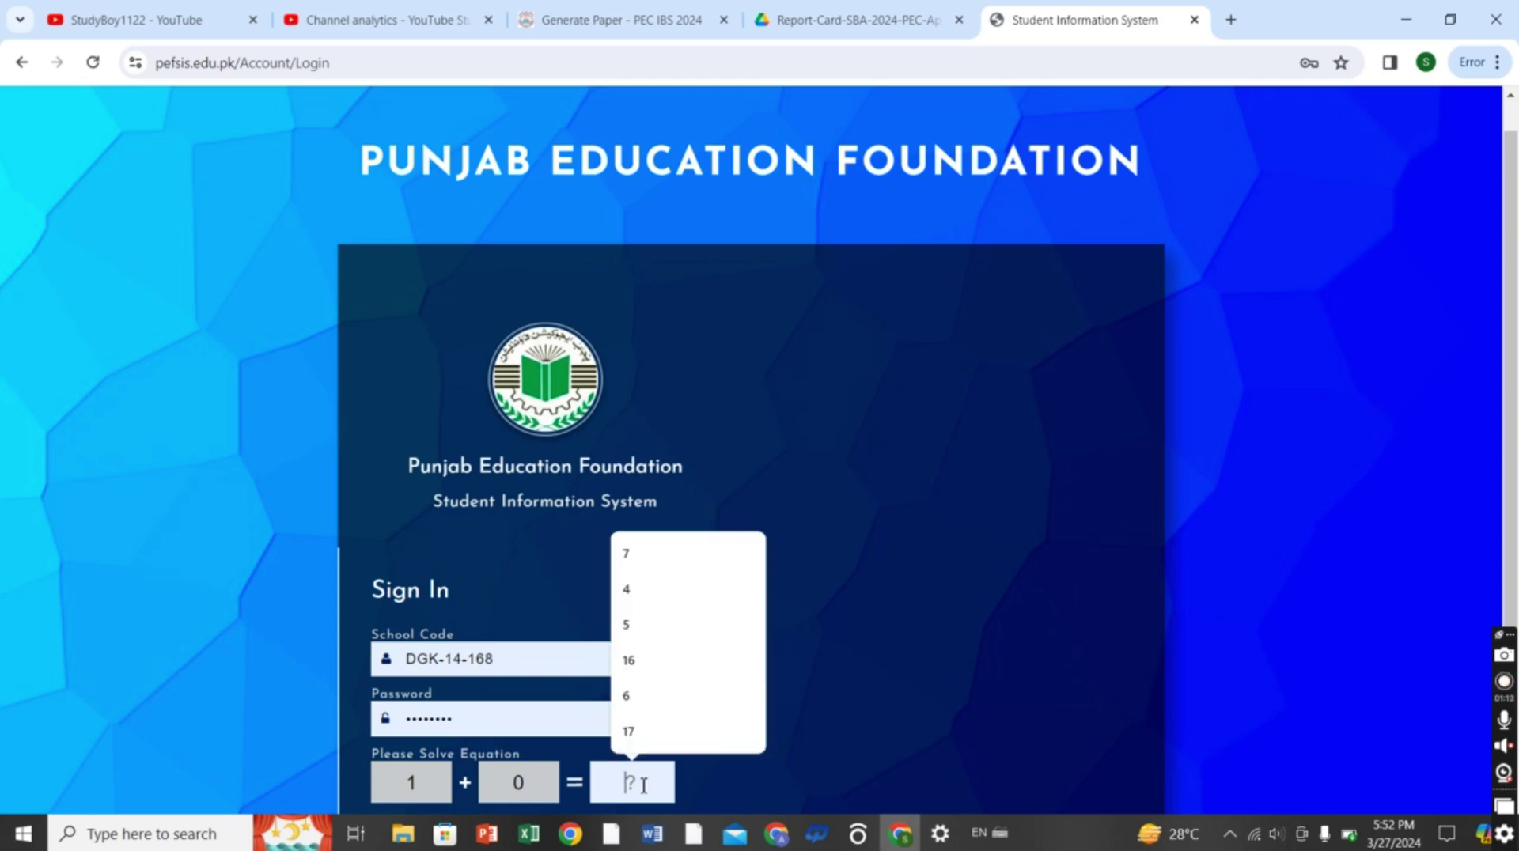
text(1)
click(1078, 630)
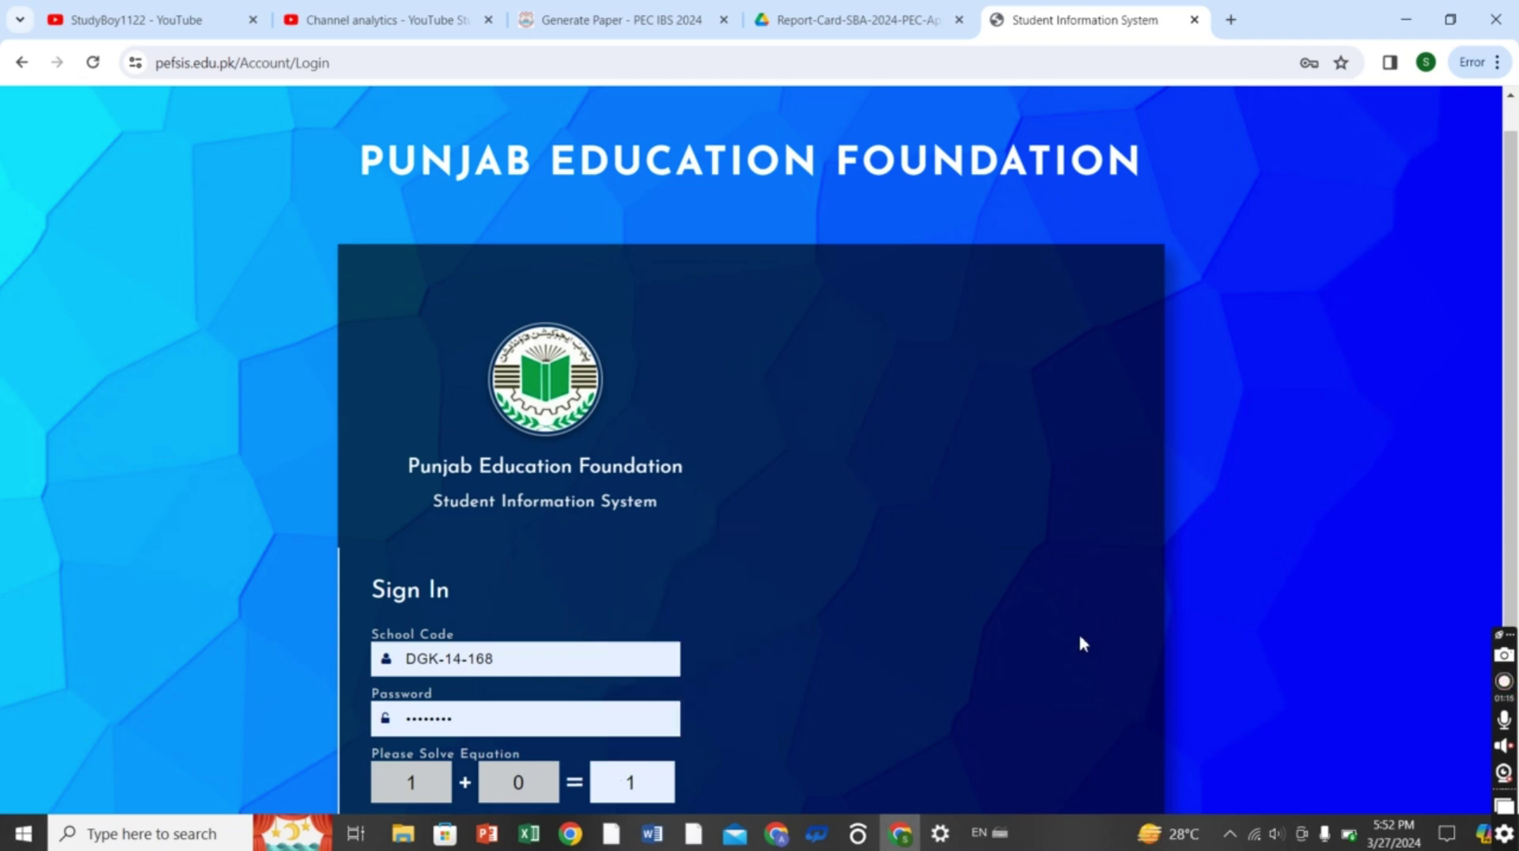
scroll(1078, 630, down, 3)
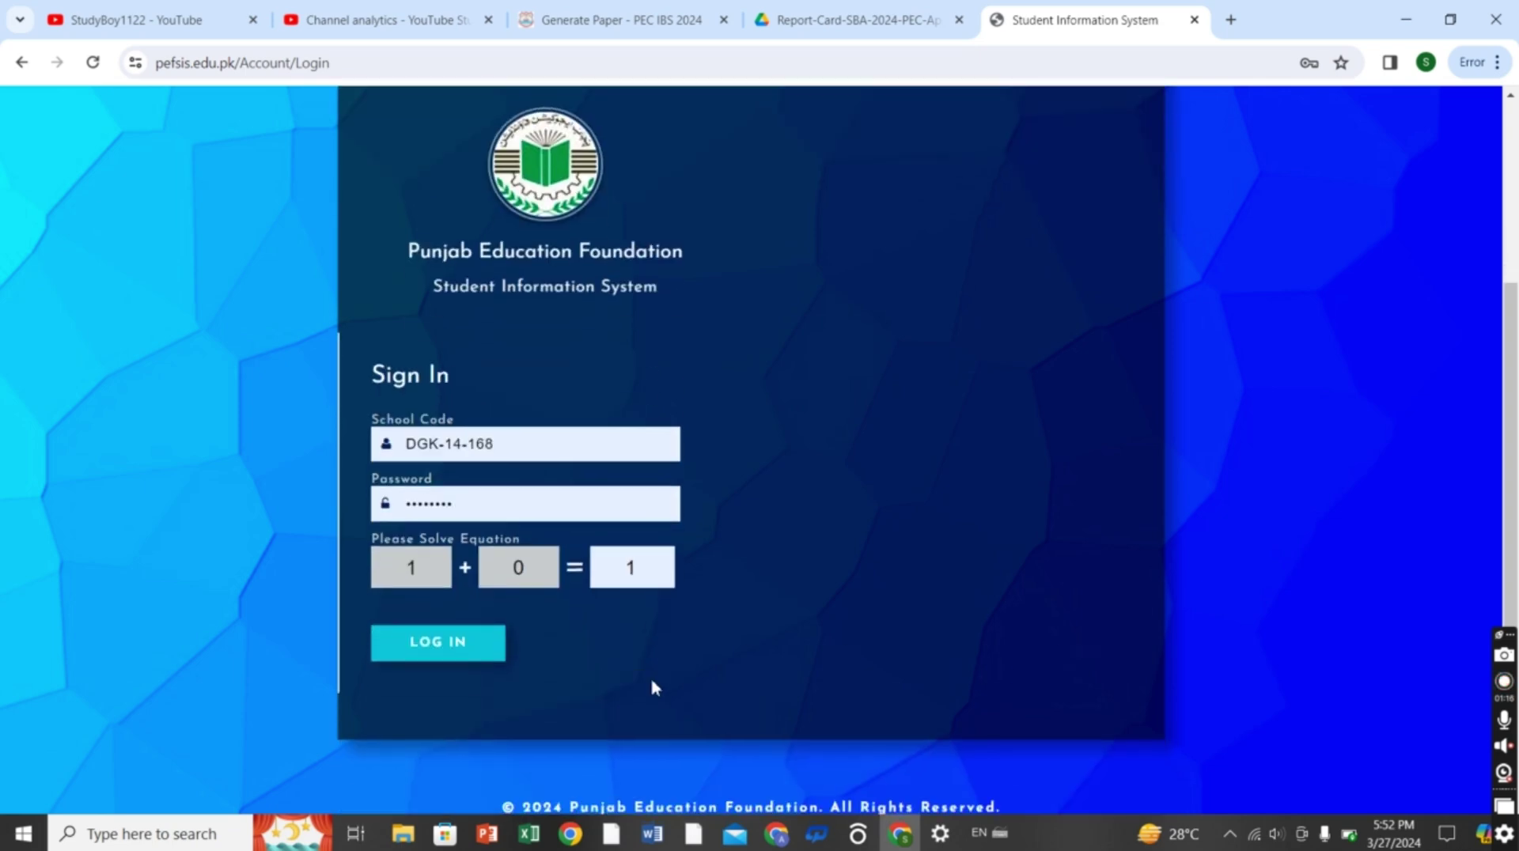
click(459, 661)
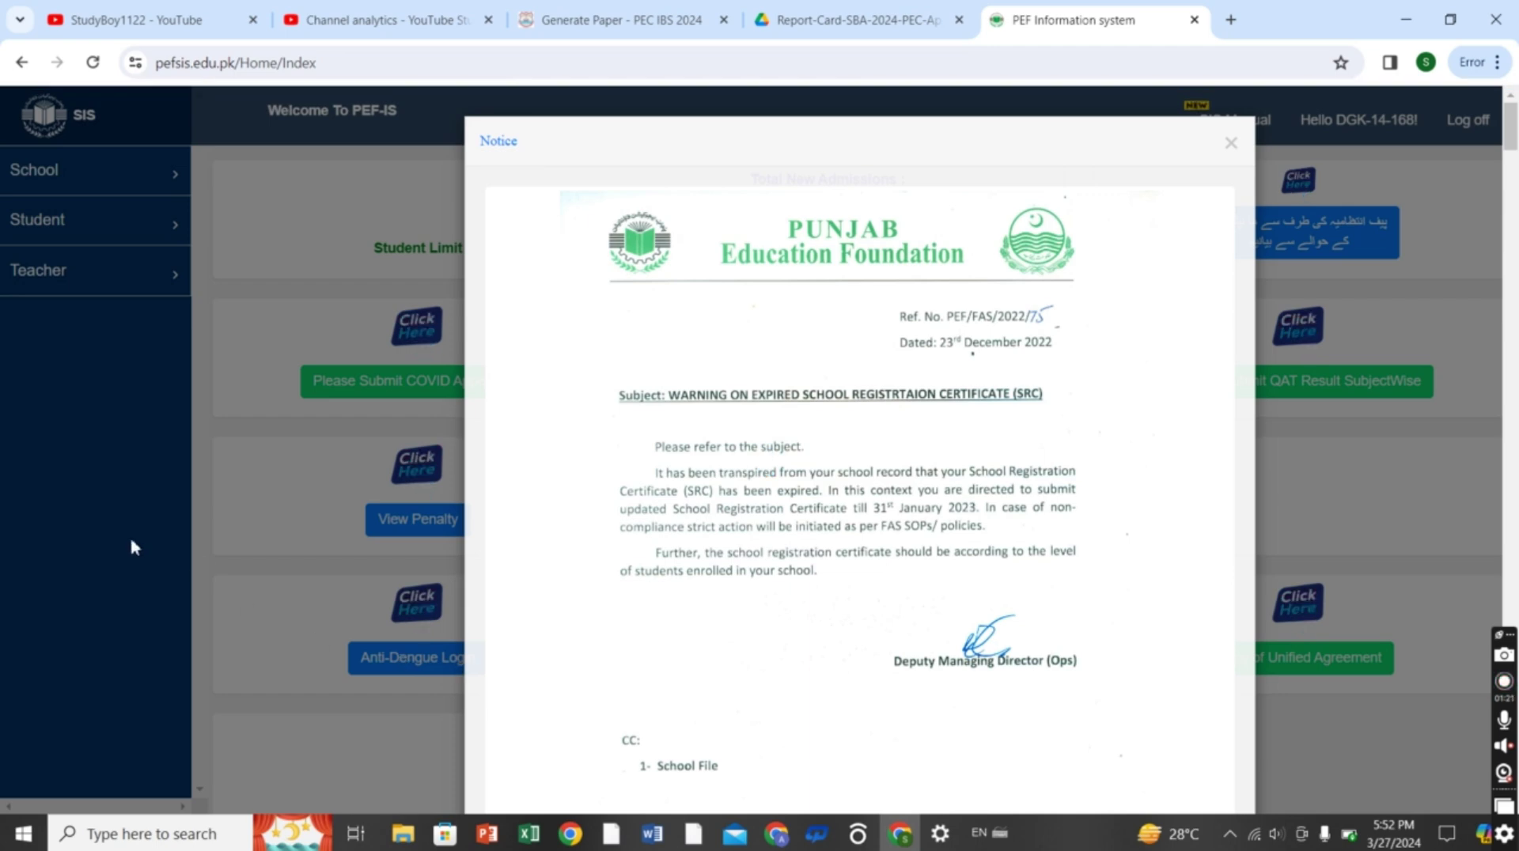
Dismiss the notice and open the SBA Entry page from the School section
click(130, 534)
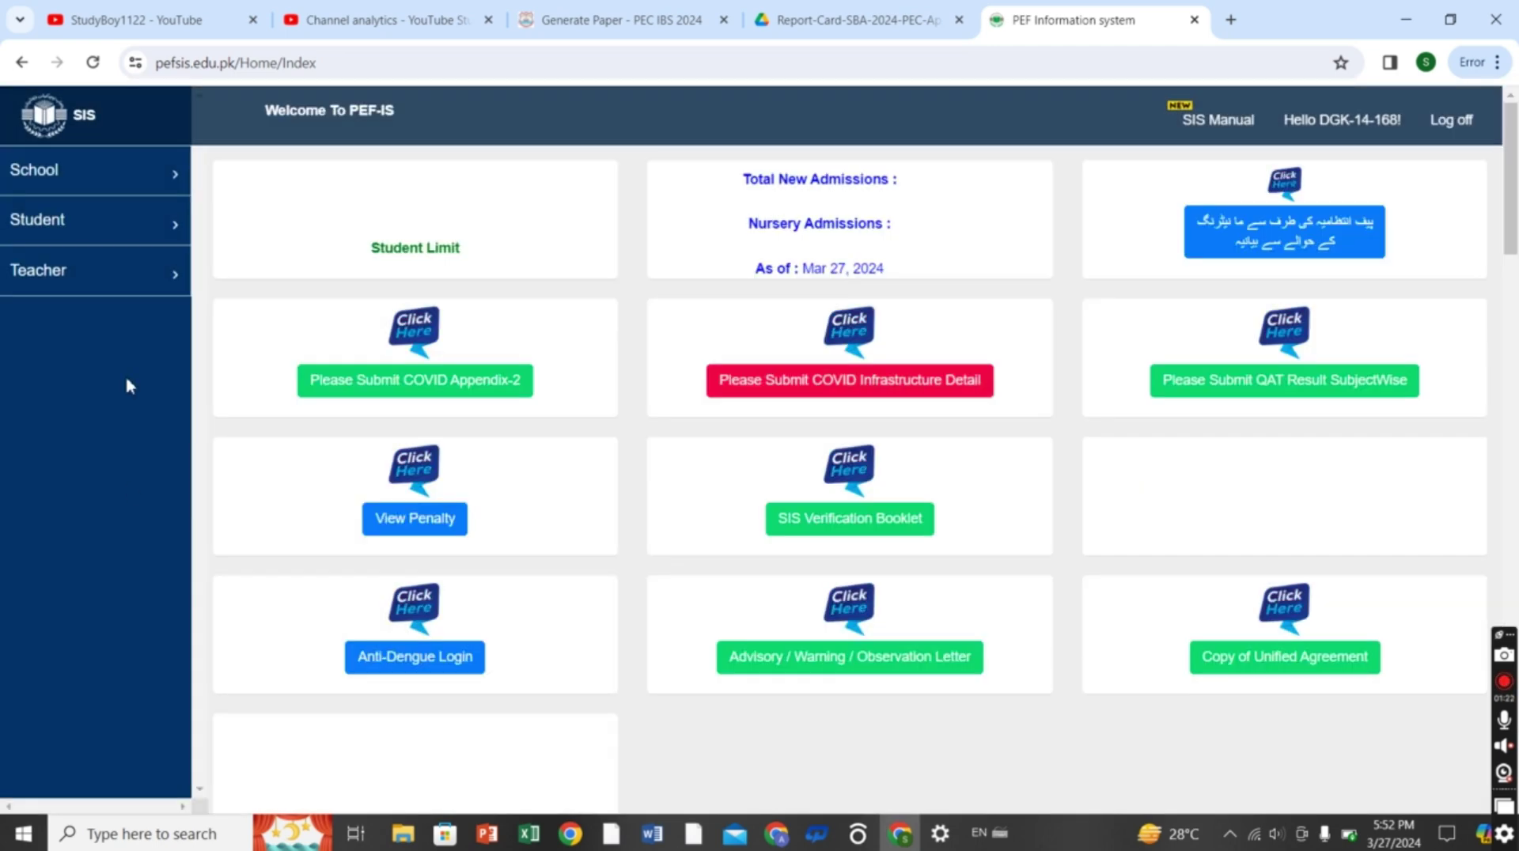
click(143, 190)
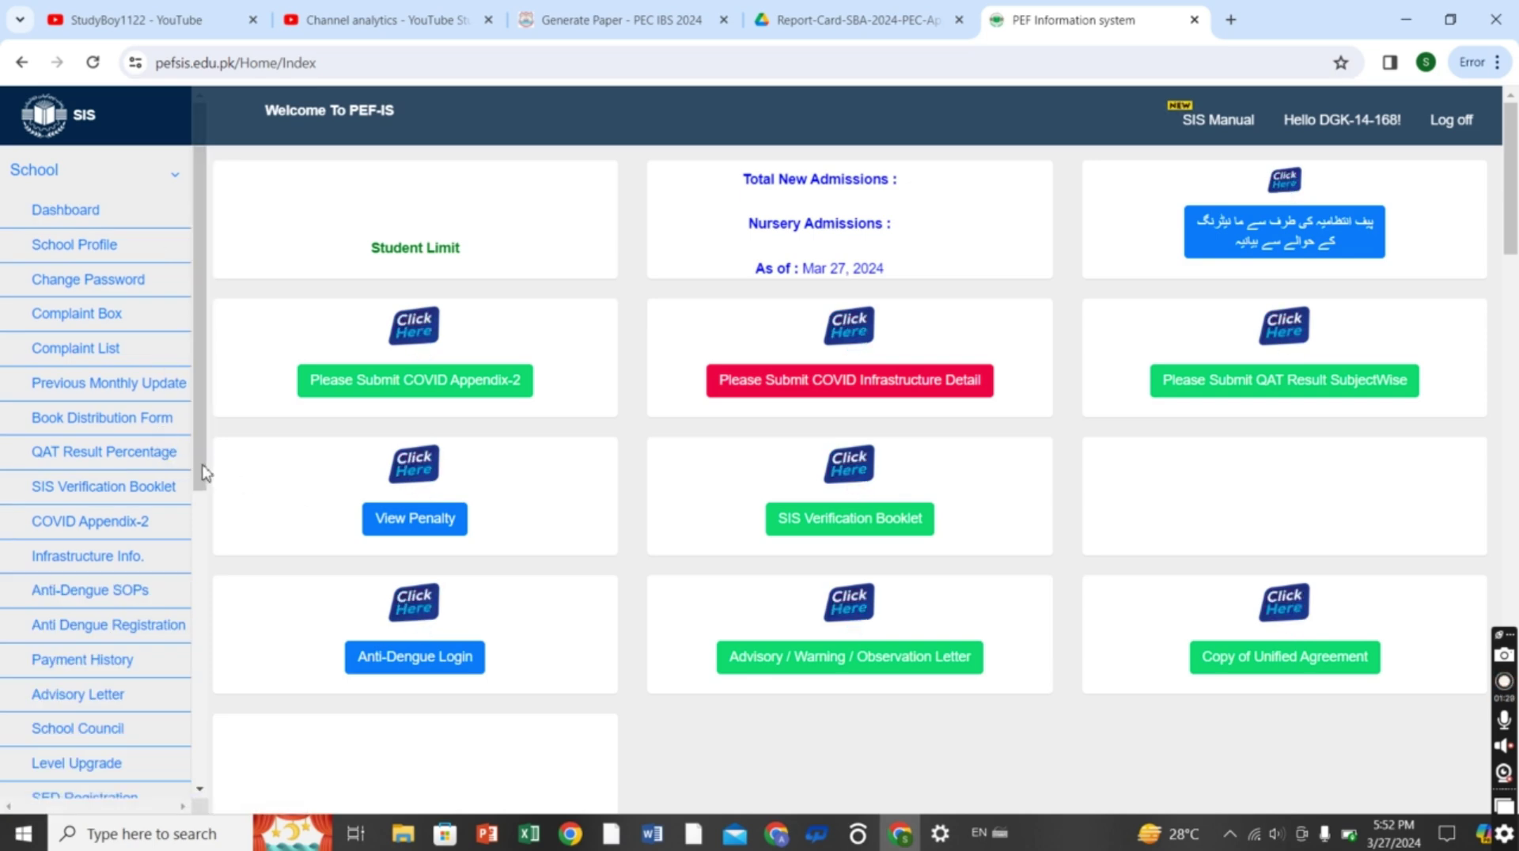
drag(199, 475, 200, 529)
click(199, 529)
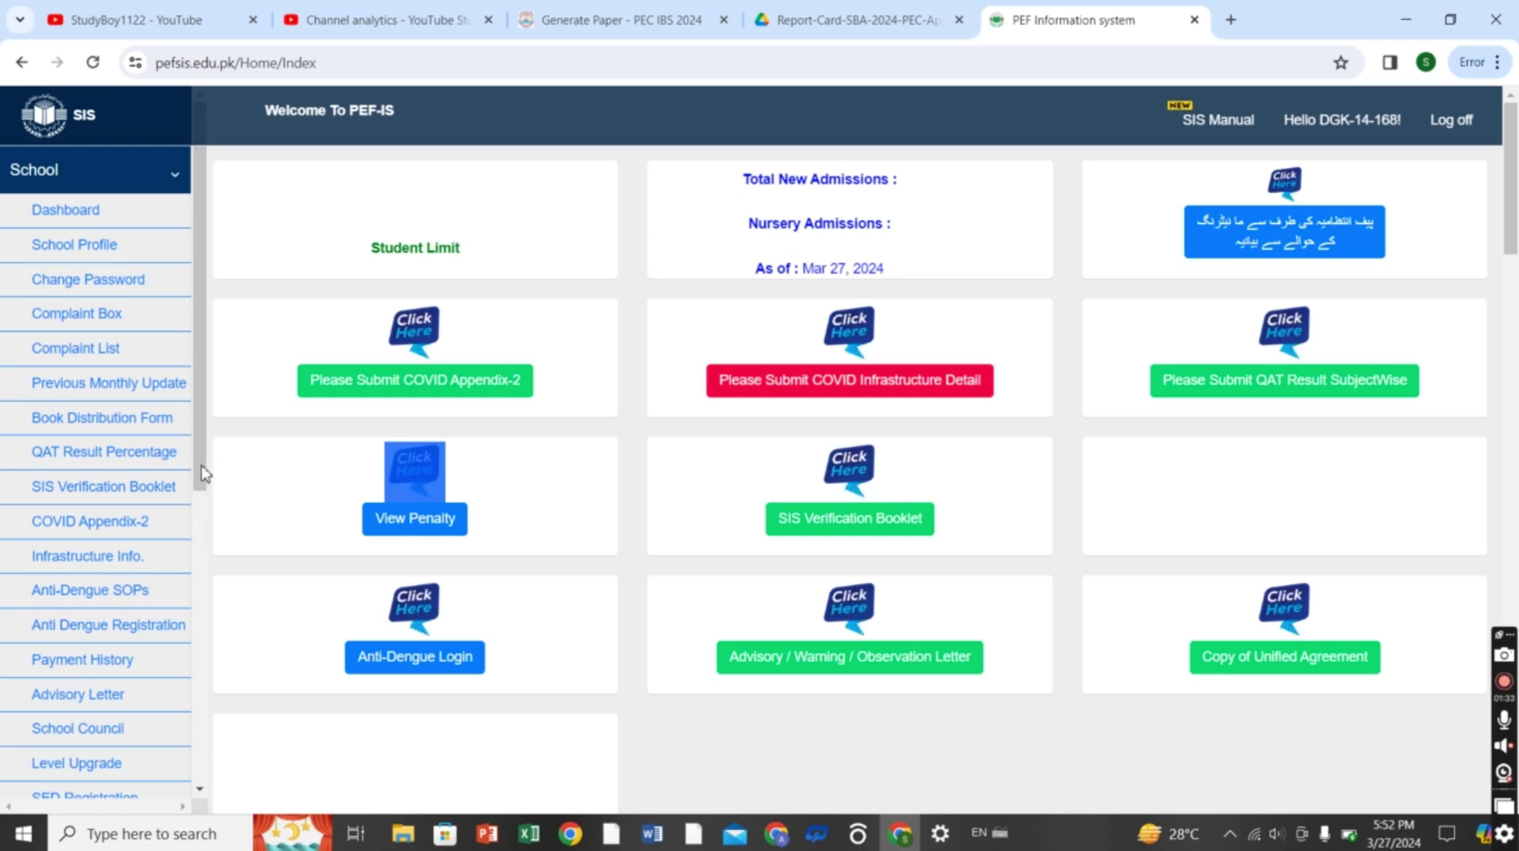
drag(204, 480, 207, 532)
scroll(198, 470, down, 1)
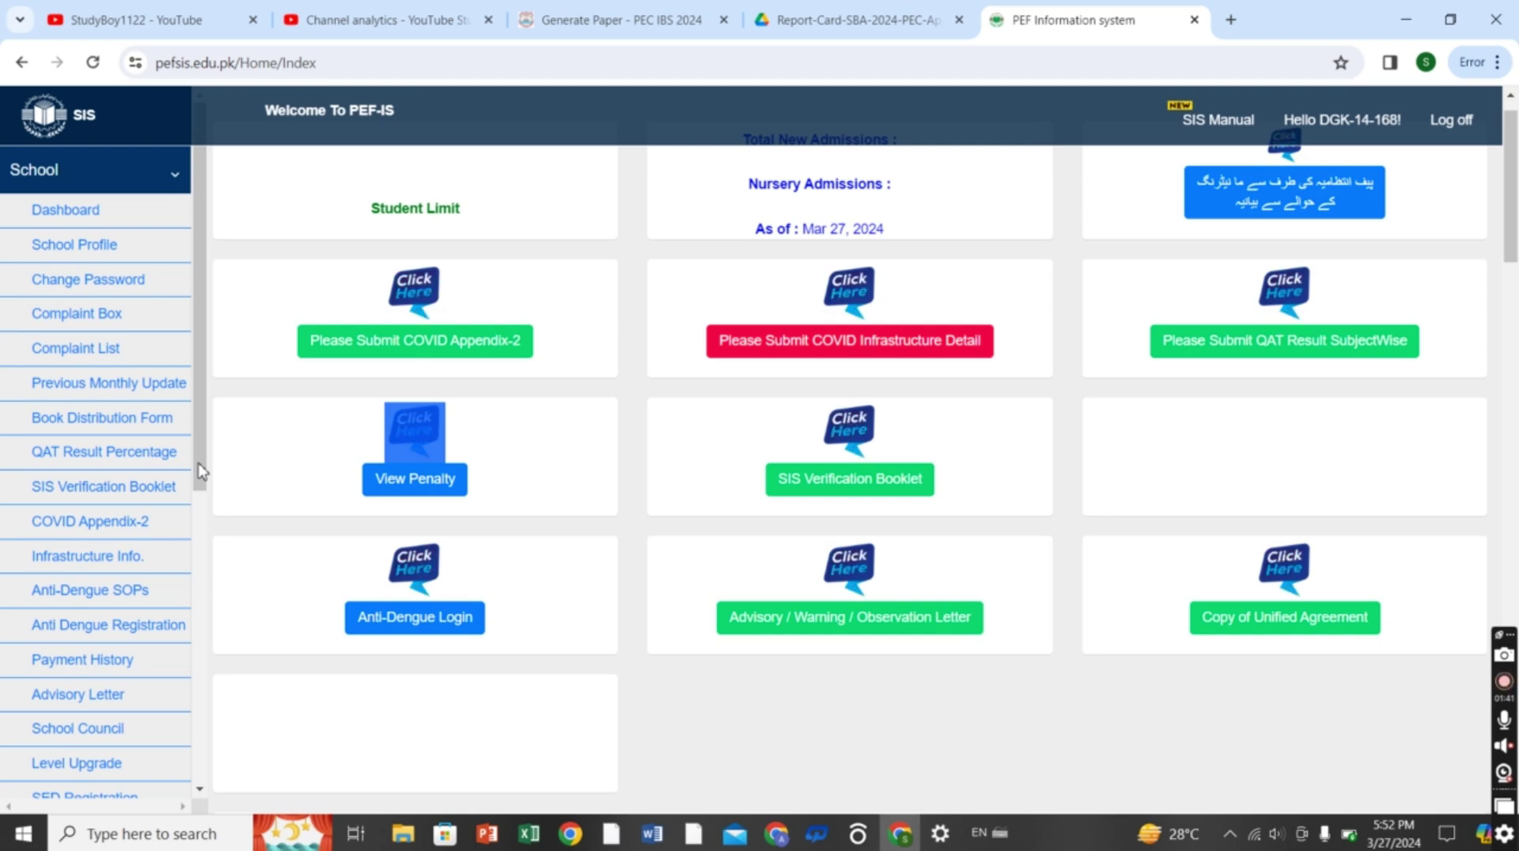
mouse_move(198, 472)
mouse_down()
mouse_move(208, 509)
mouse_move(201, 471)
mouse_up()
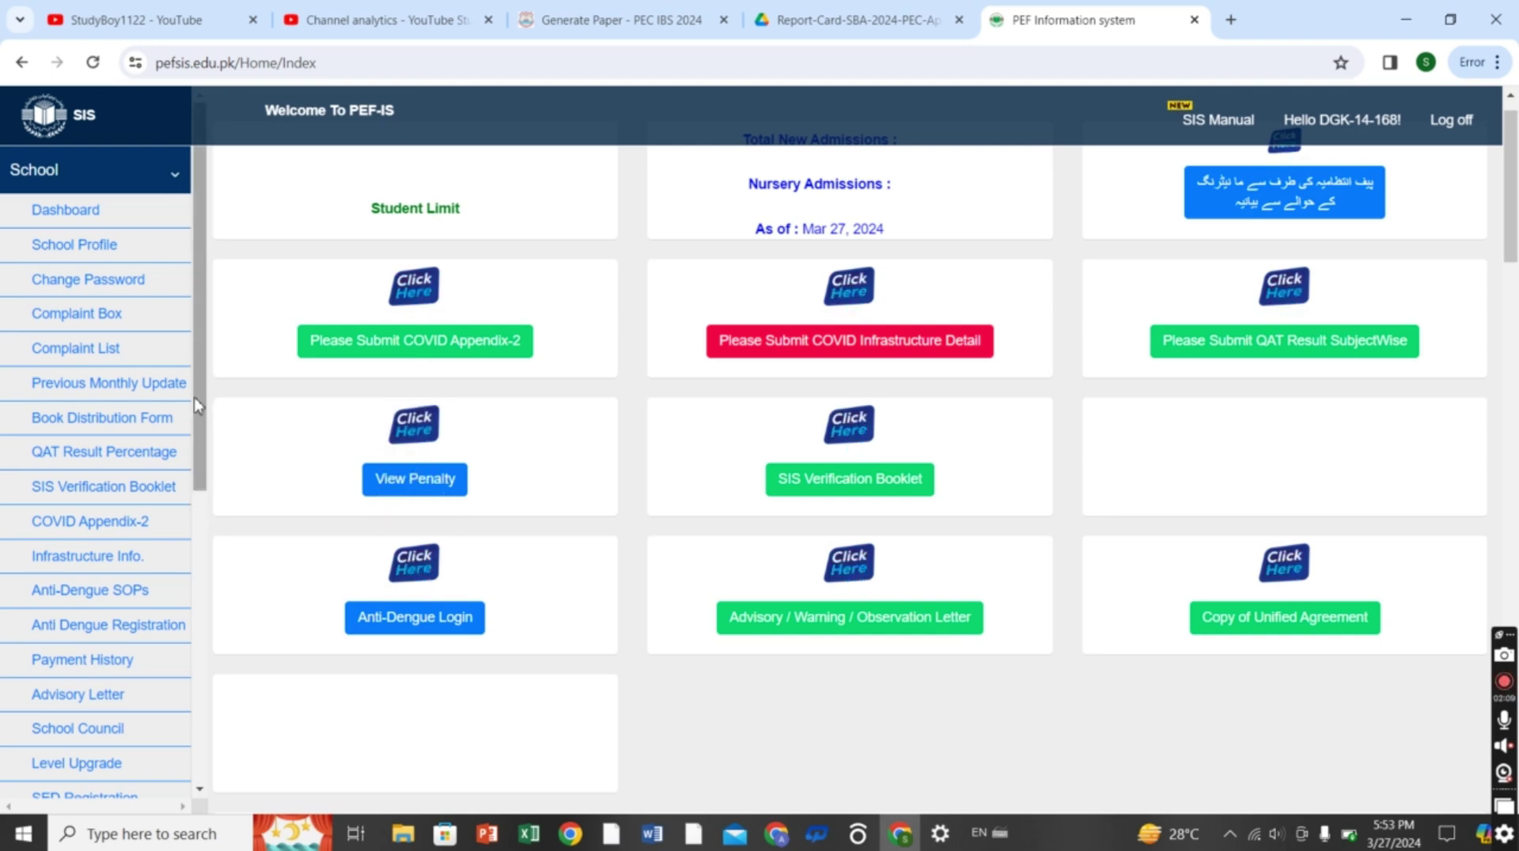
drag(198, 403, 204, 665)
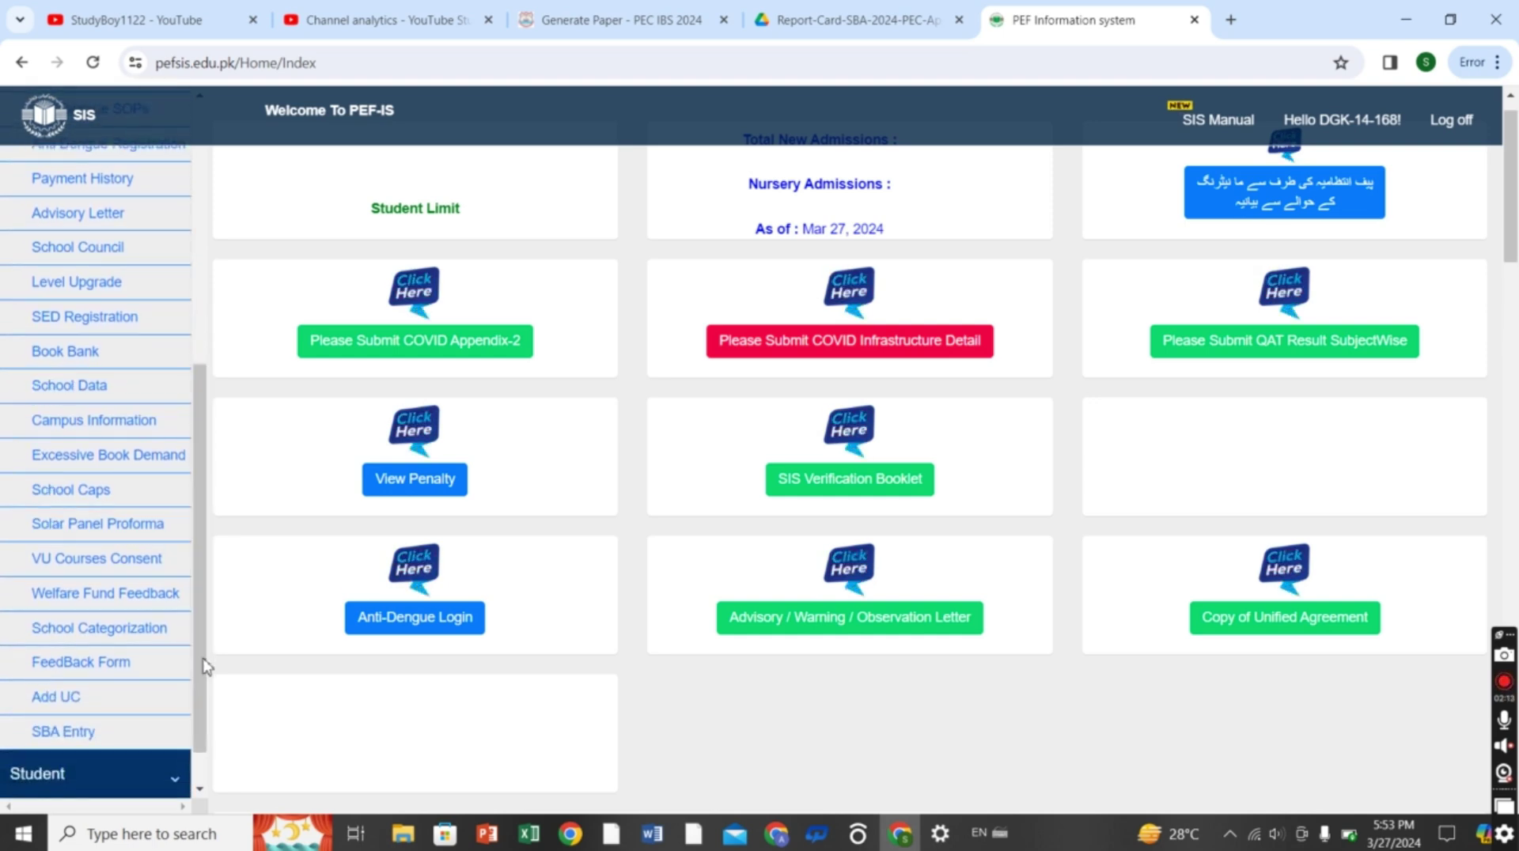
click(95, 736)
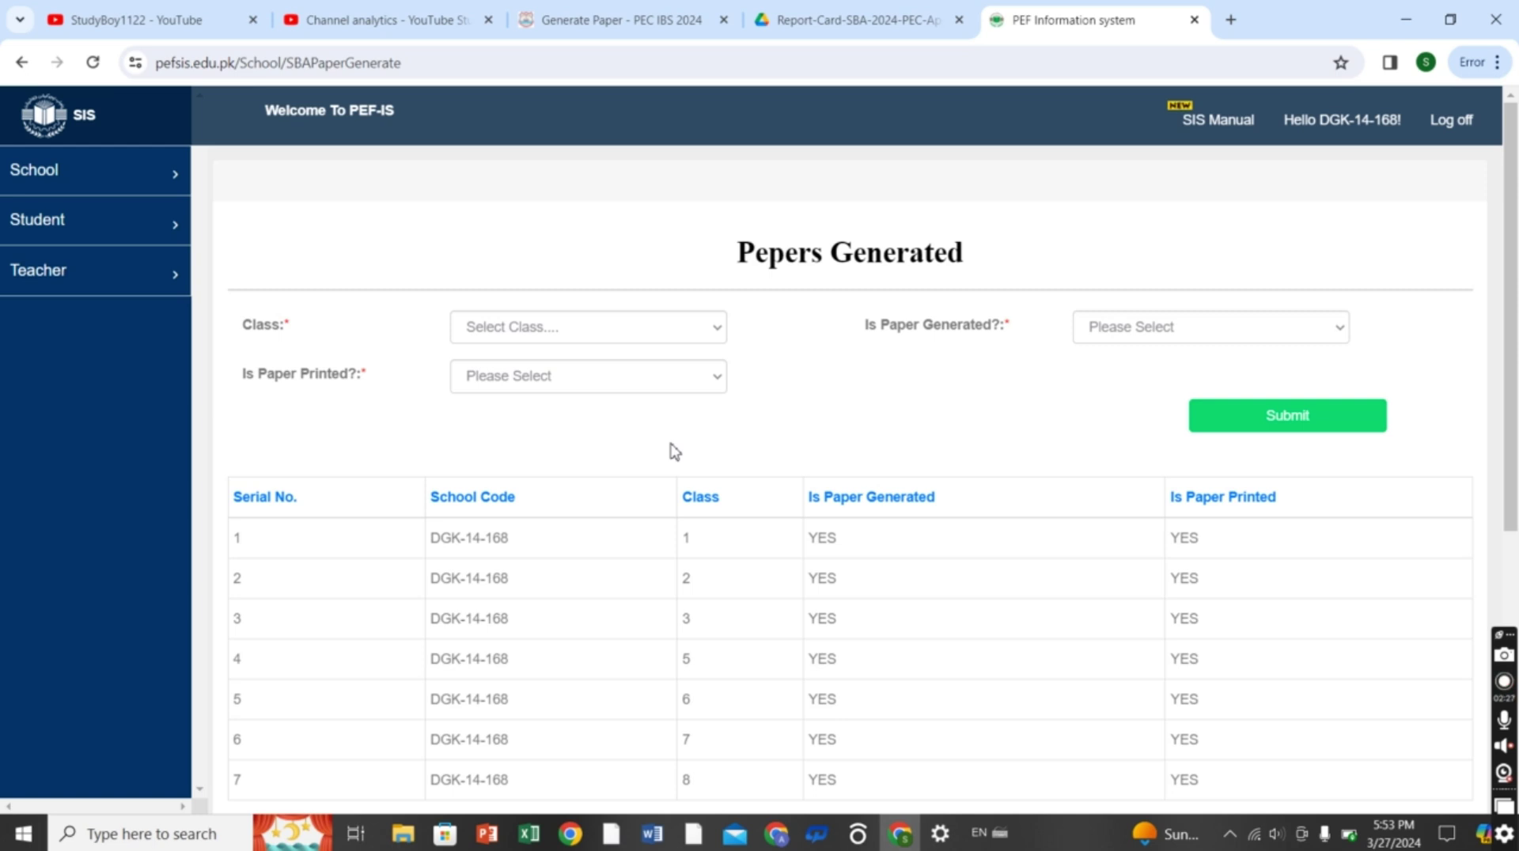
Fill in the generated-papers form with class 7, Is Paper Generated set to Yes and Is Paper Printed set to Yes
click(623, 341)
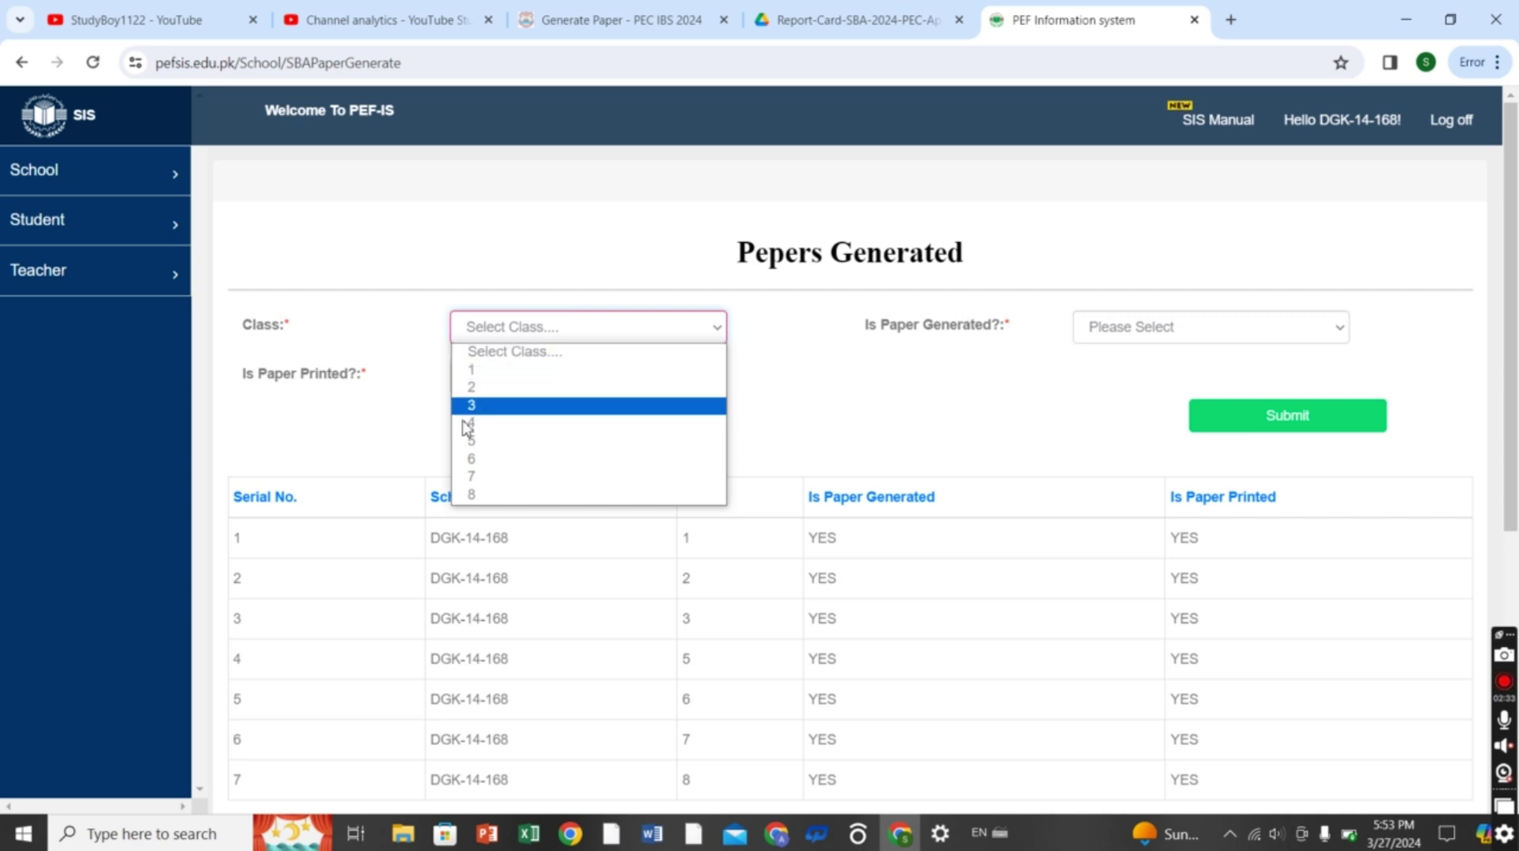
click(489, 478)
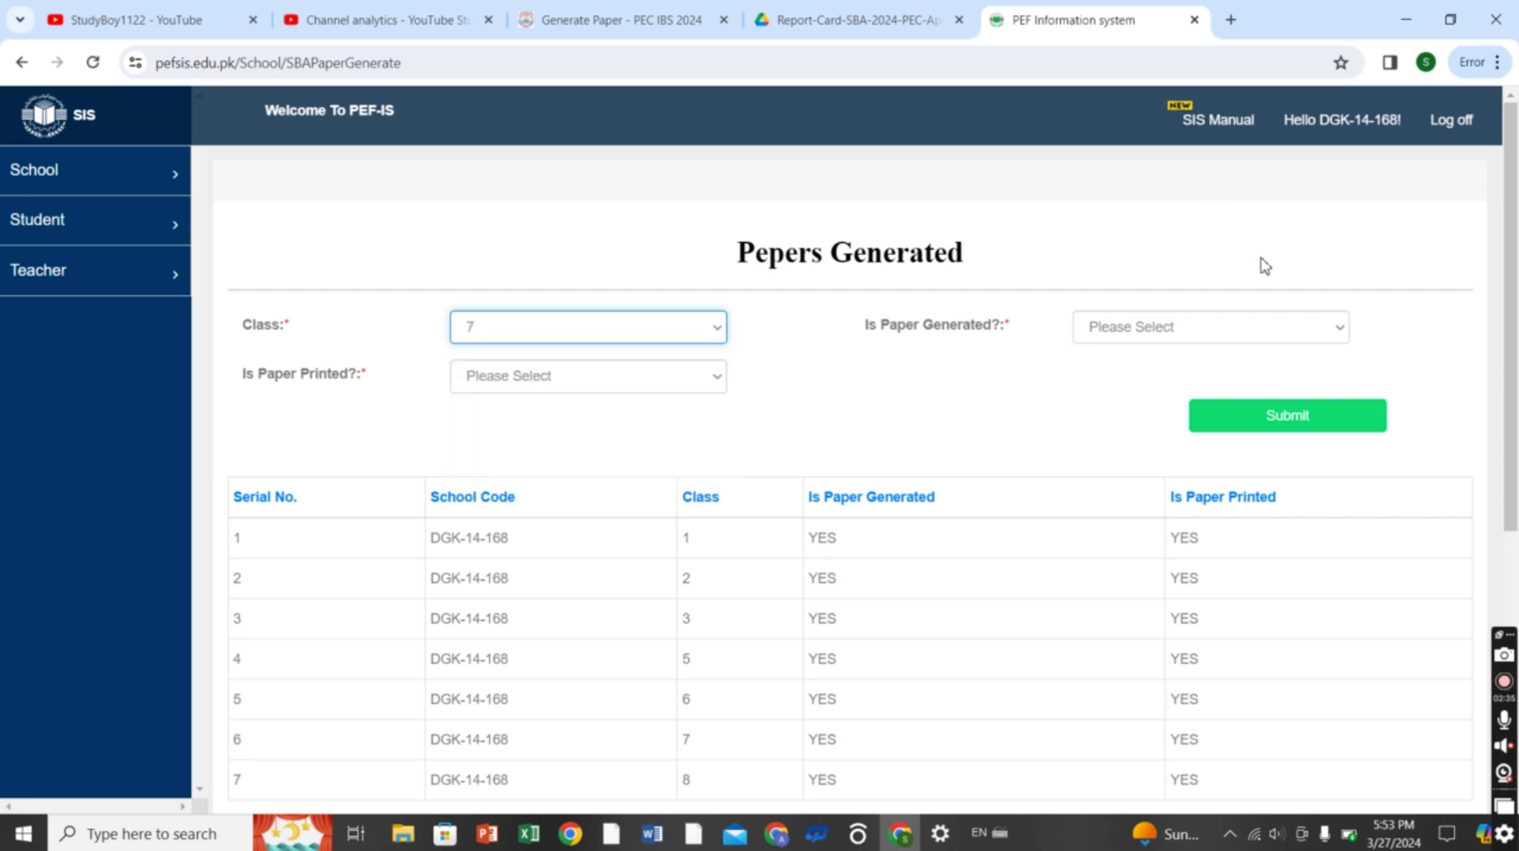
click(1146, 342)
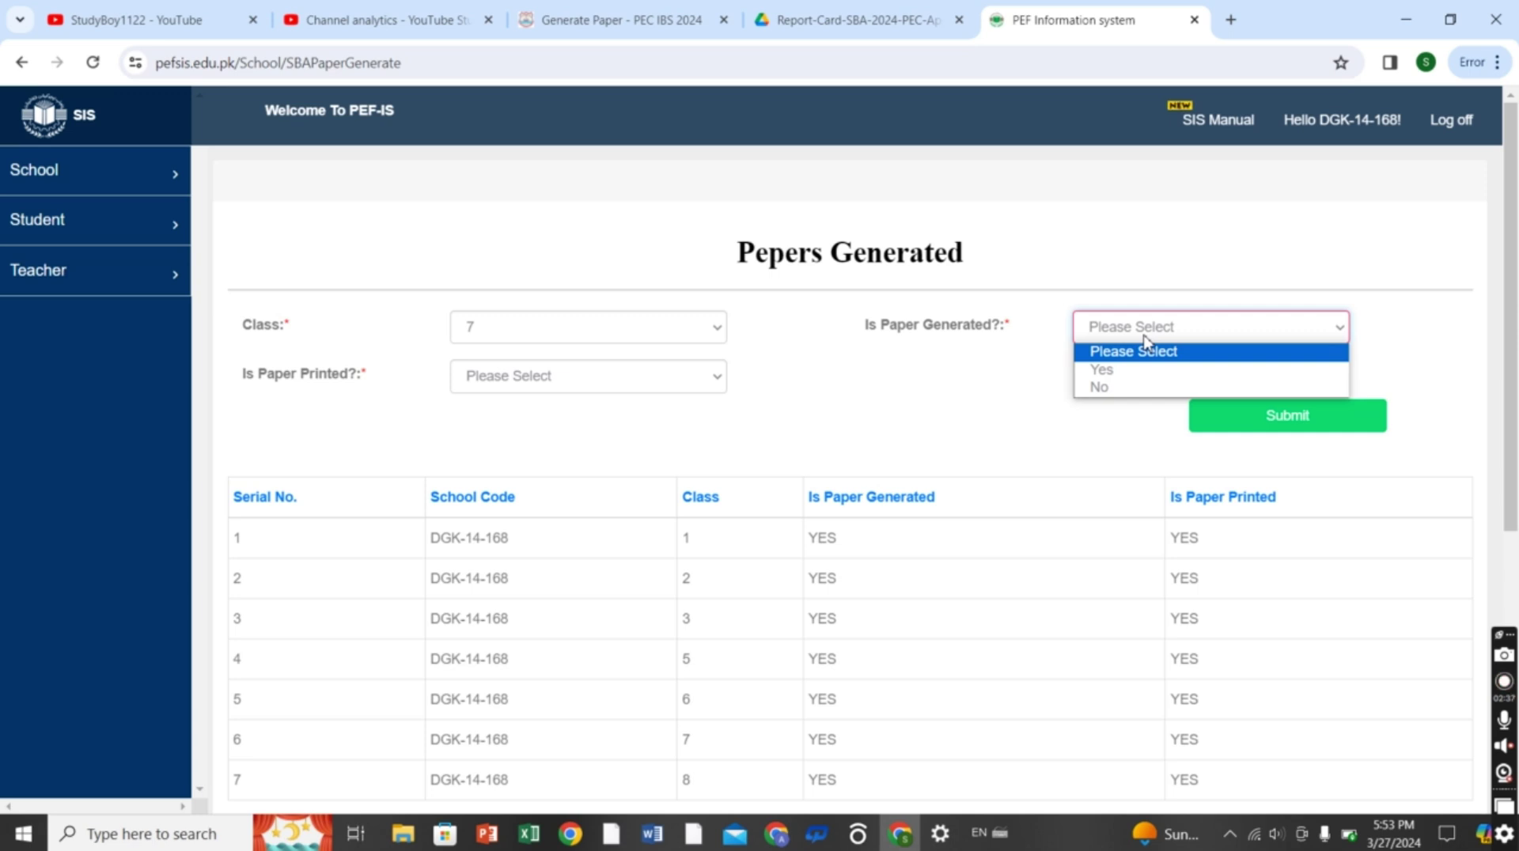
click(1122, 375)
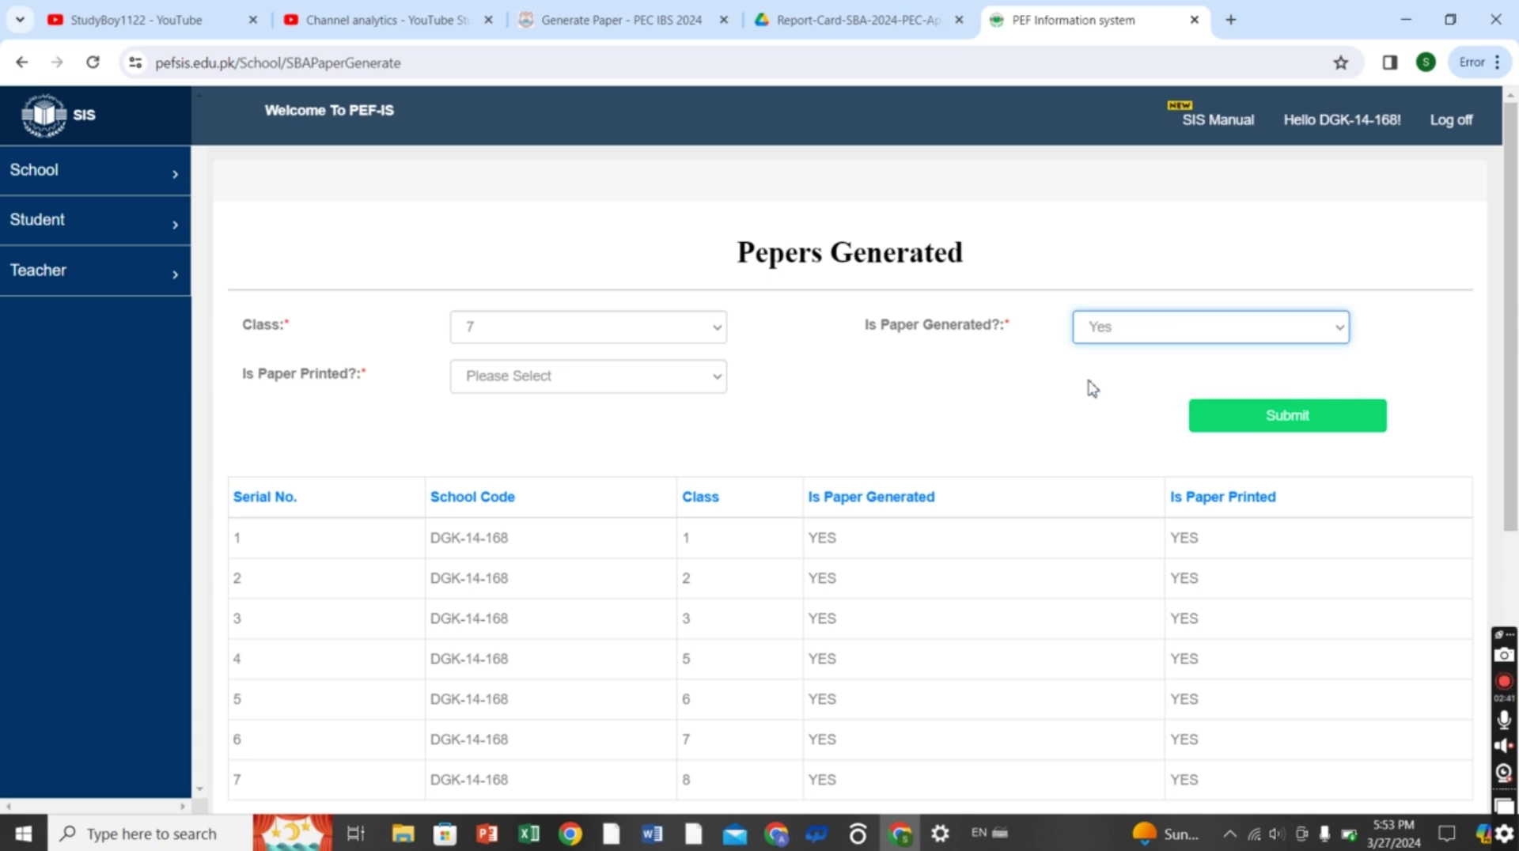
click(553, 387)
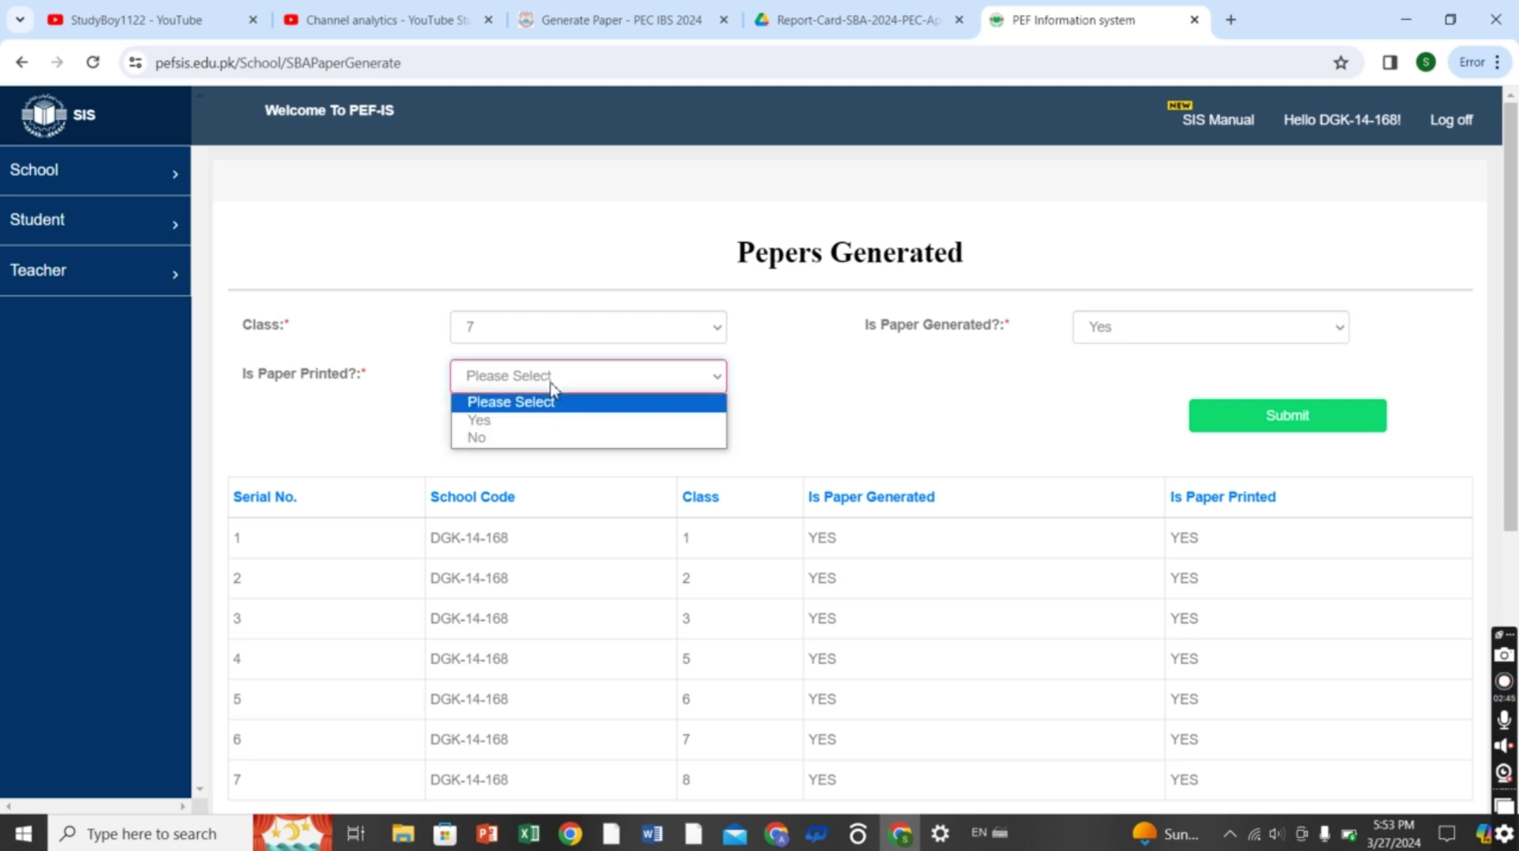
click(513, 424)
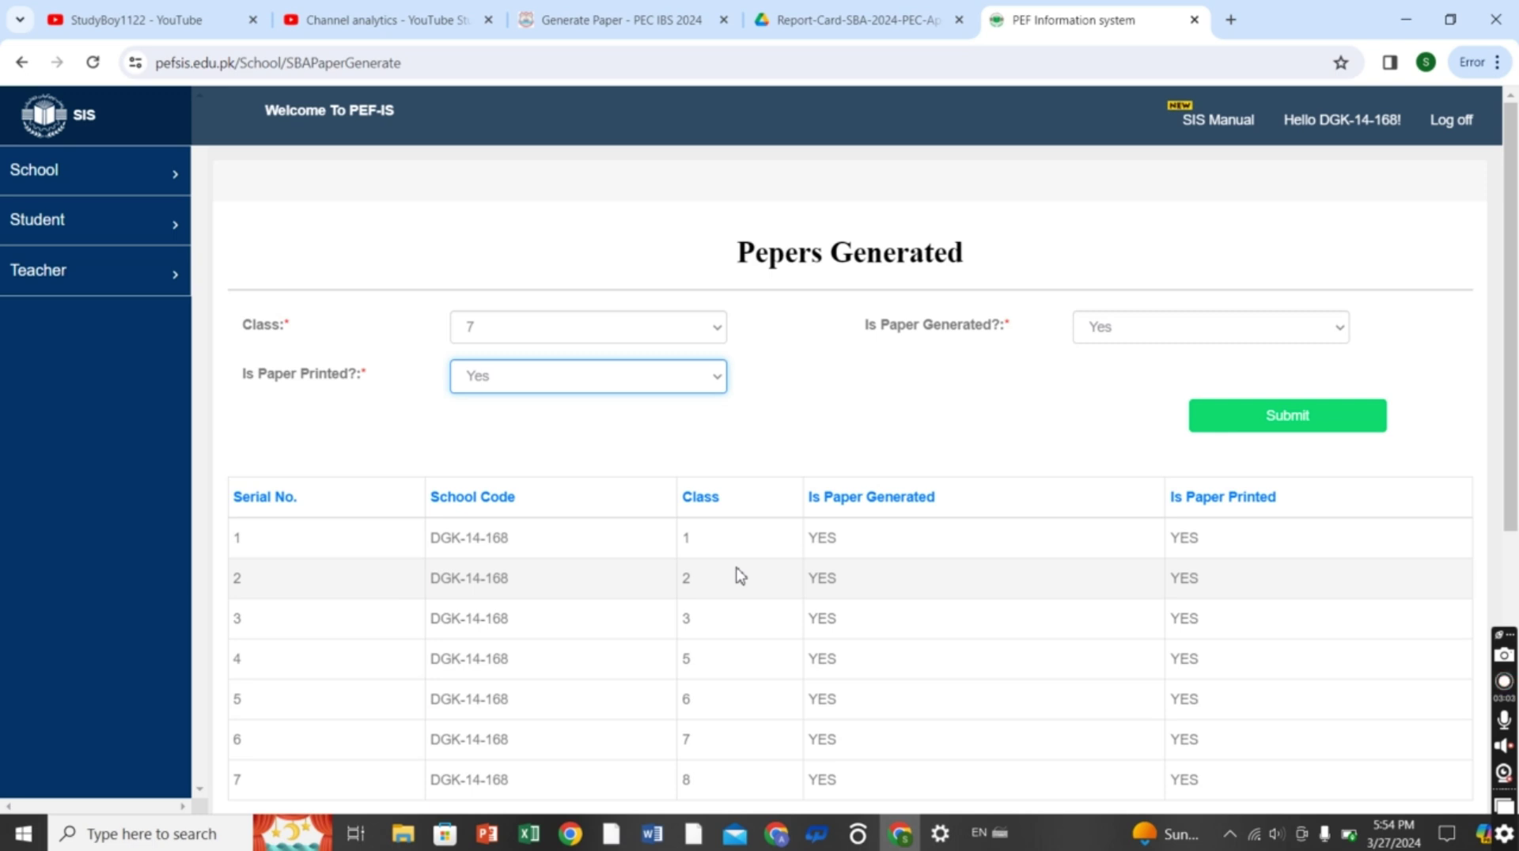
click(840, 445)
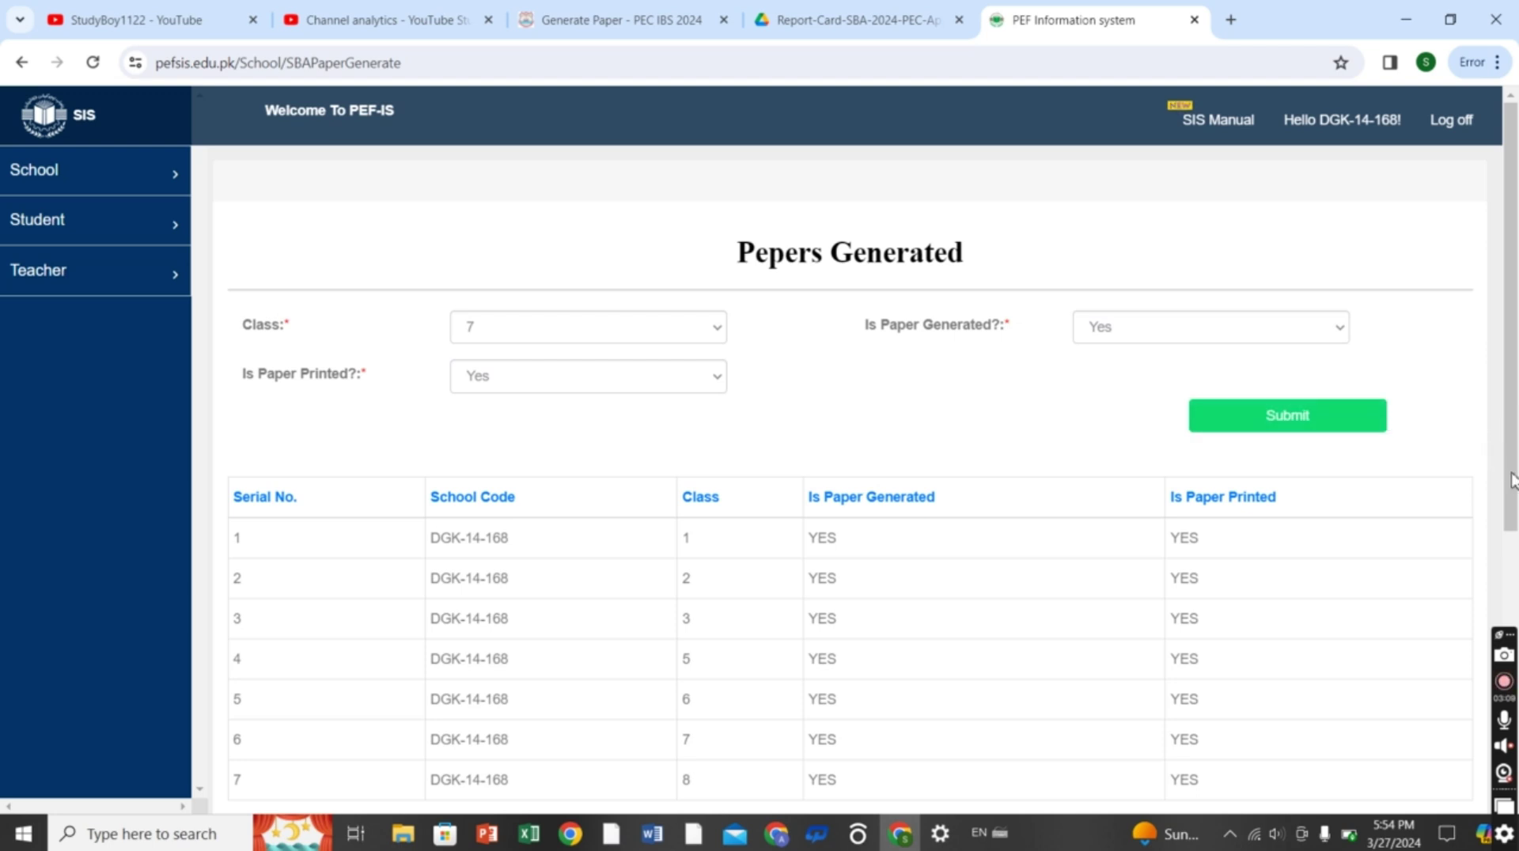
Load the class 8 student results in the Search Class Result section
drag(1513, 475, 1462, 562)
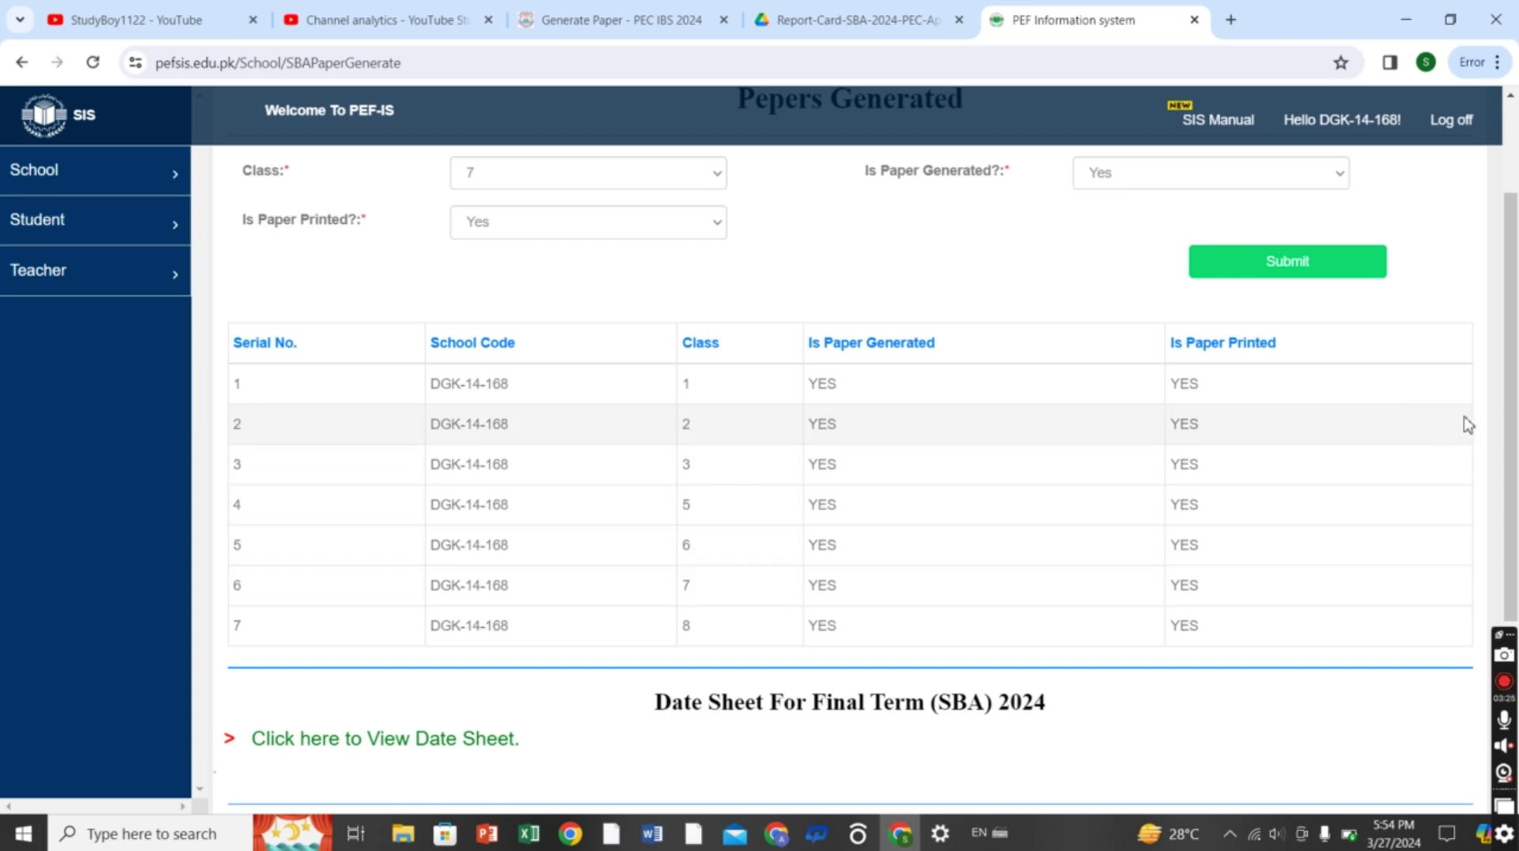
drag(1512, 434, 1515, 606)
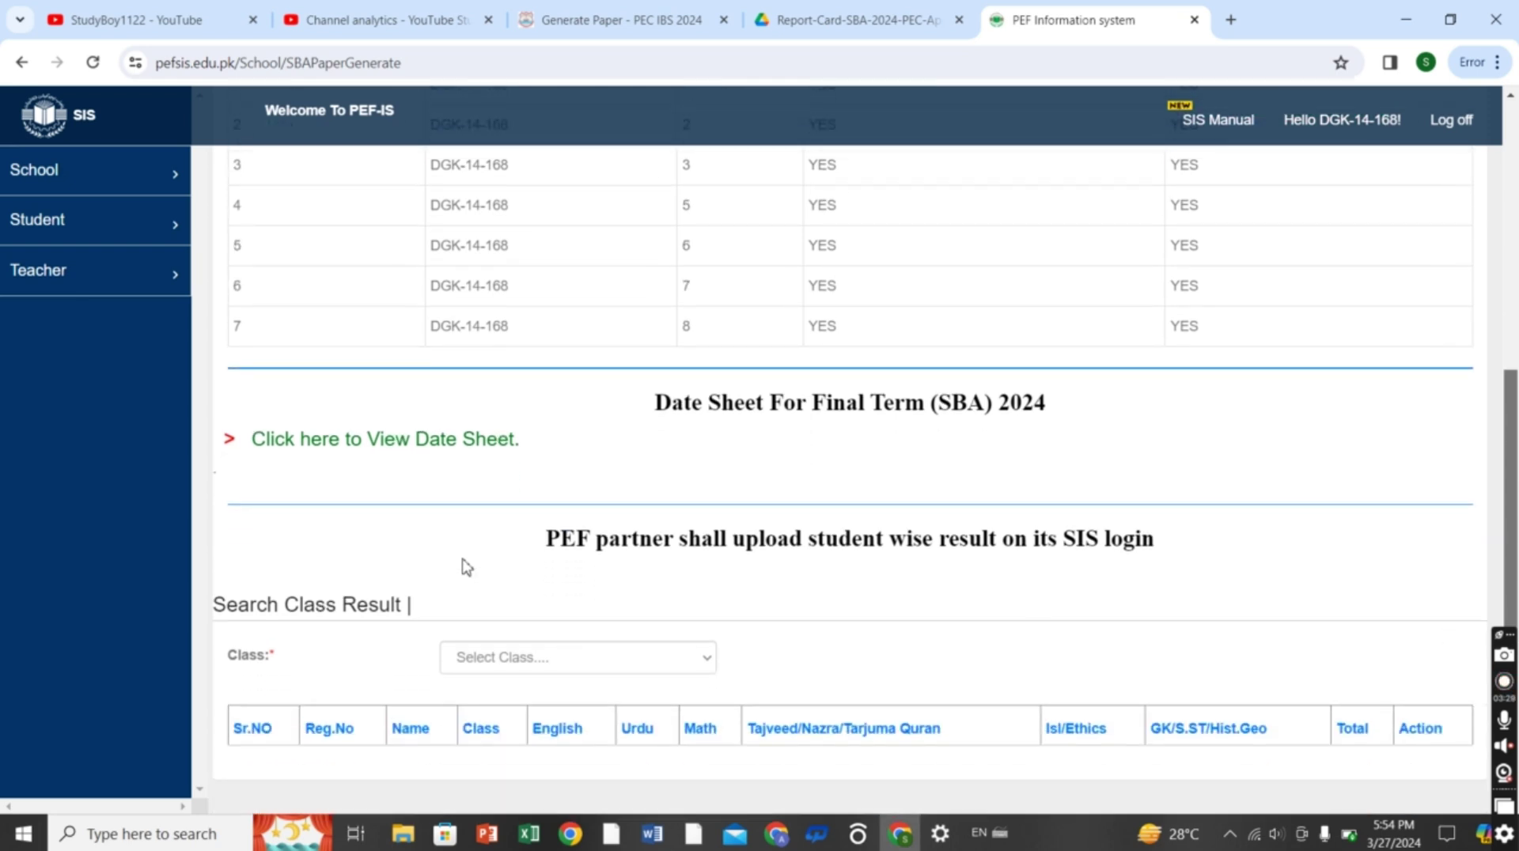
click(507, 658)
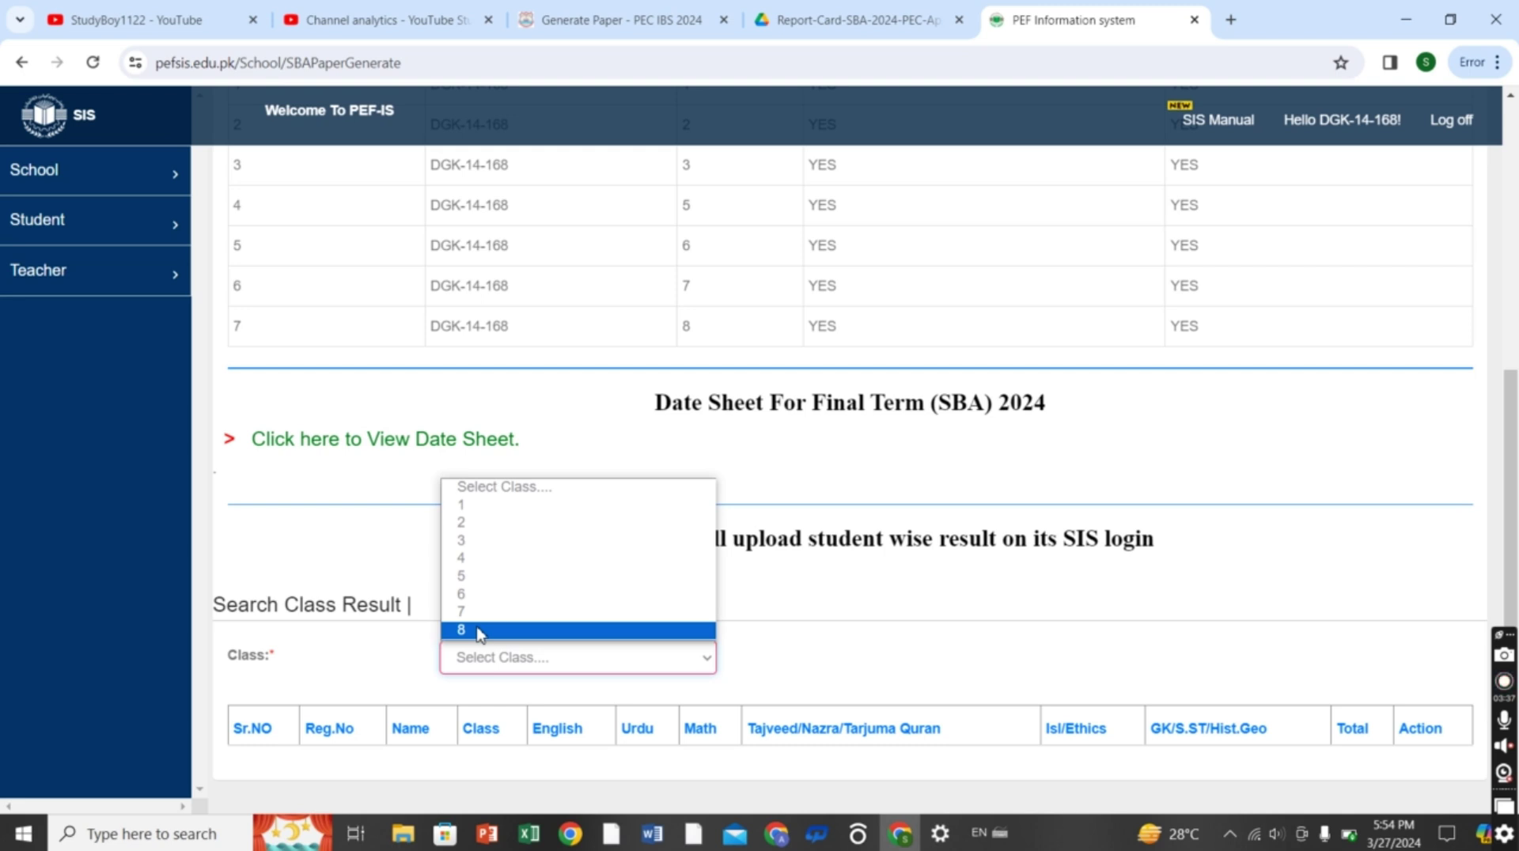
click(479, 631)
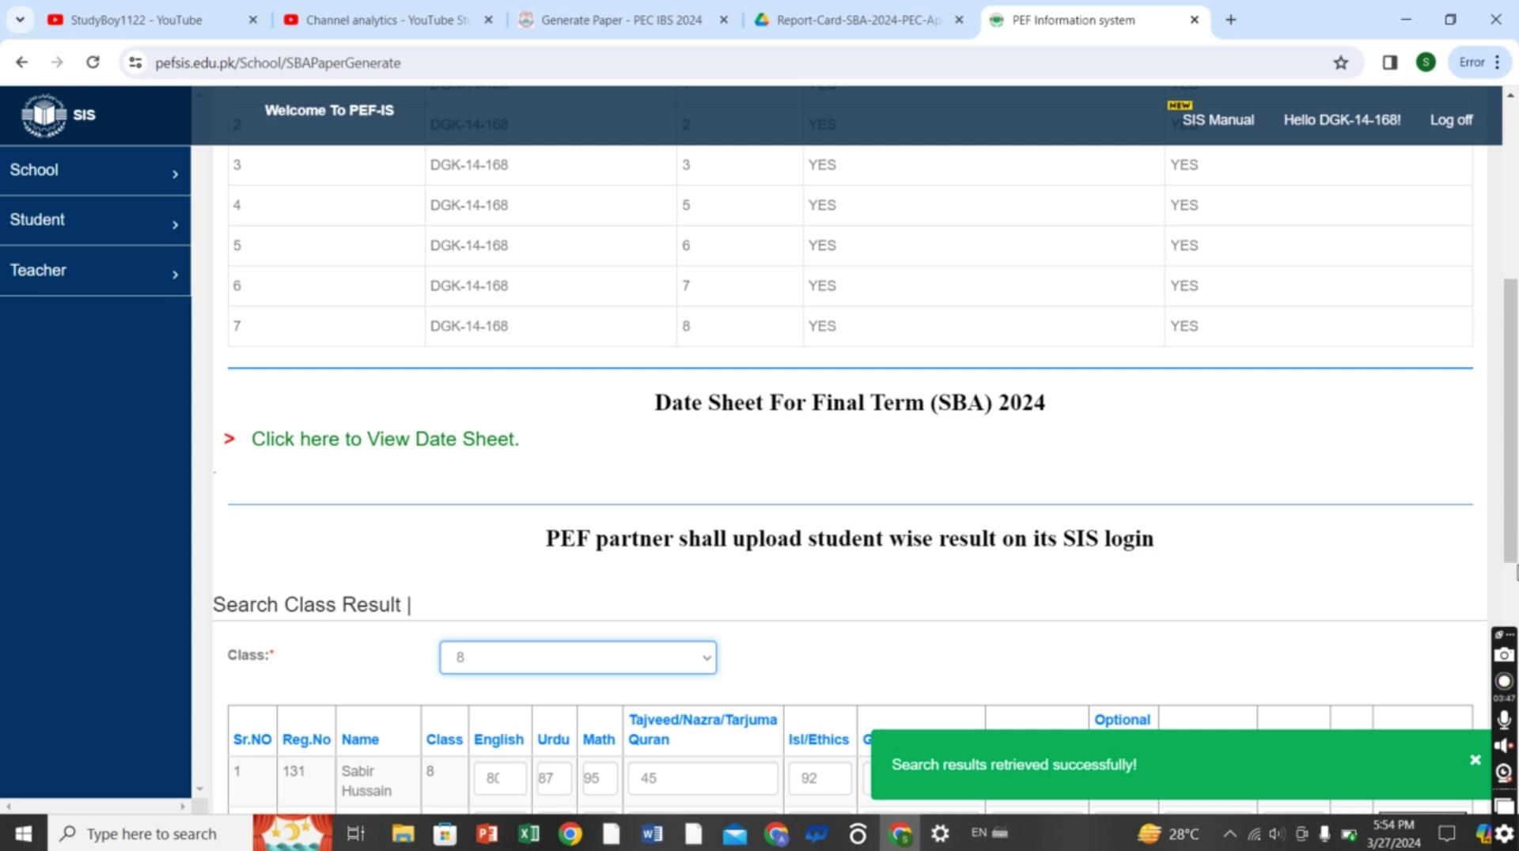
scroll(1511, 526, down, 3)
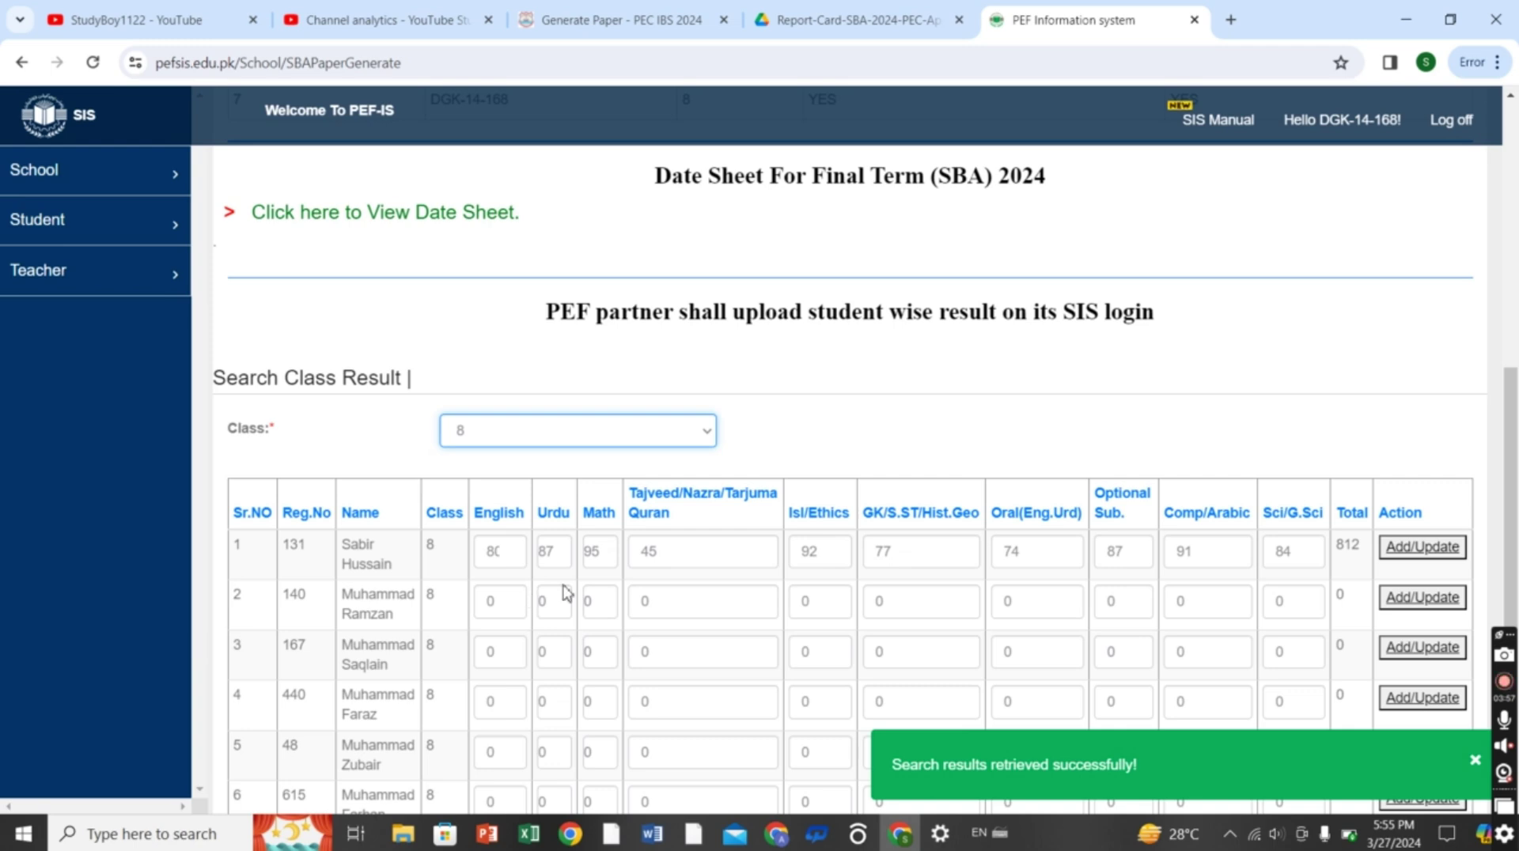
Compare the first student's marks with the total marks per subject on the approved SBA 2024 report card
double_click(500, 554)
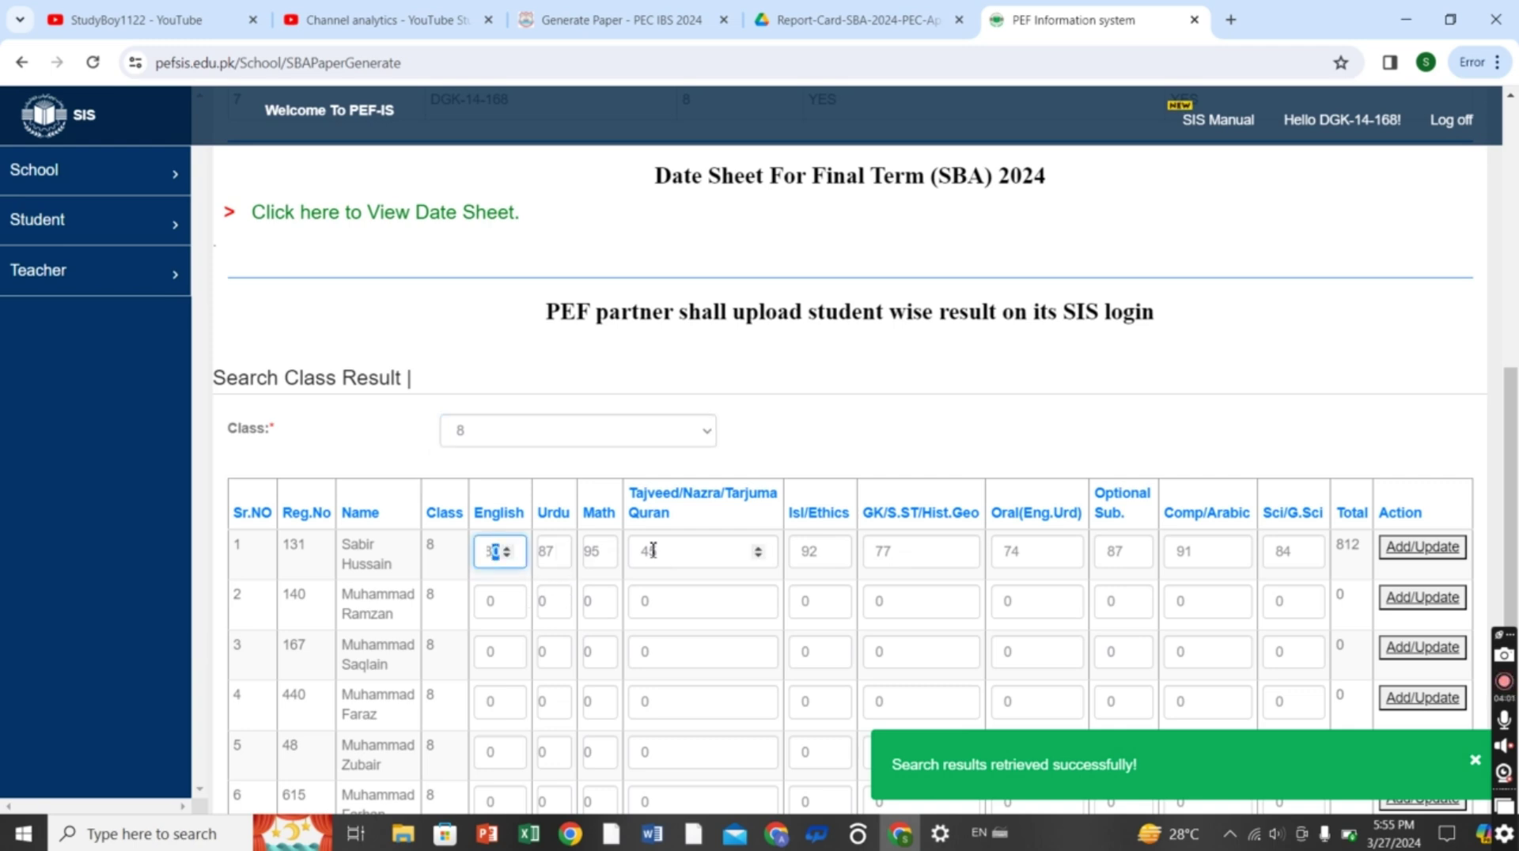
click(578, 489)
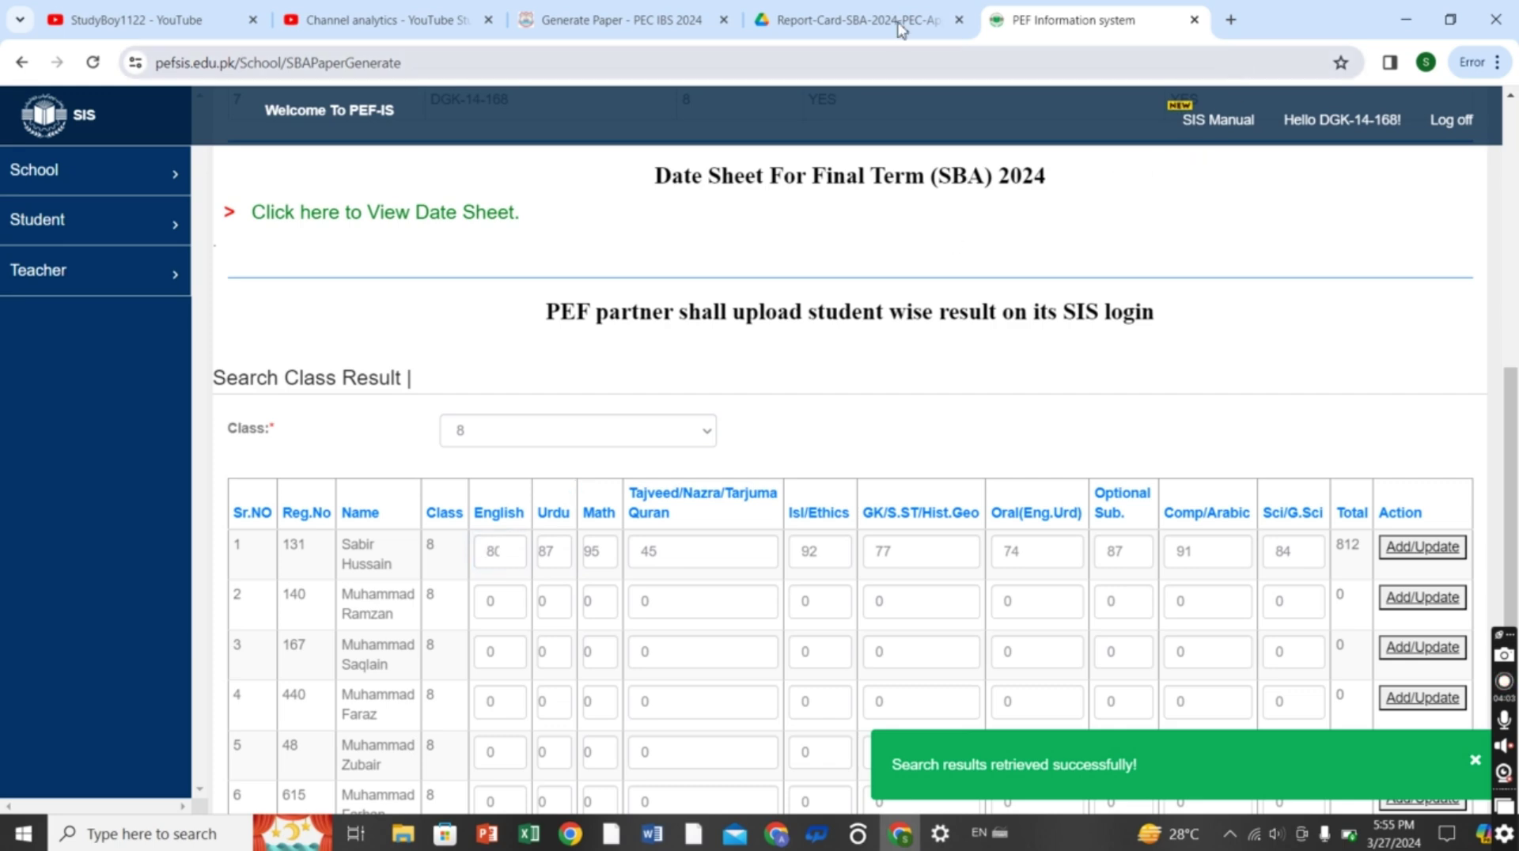
click(810, 16)
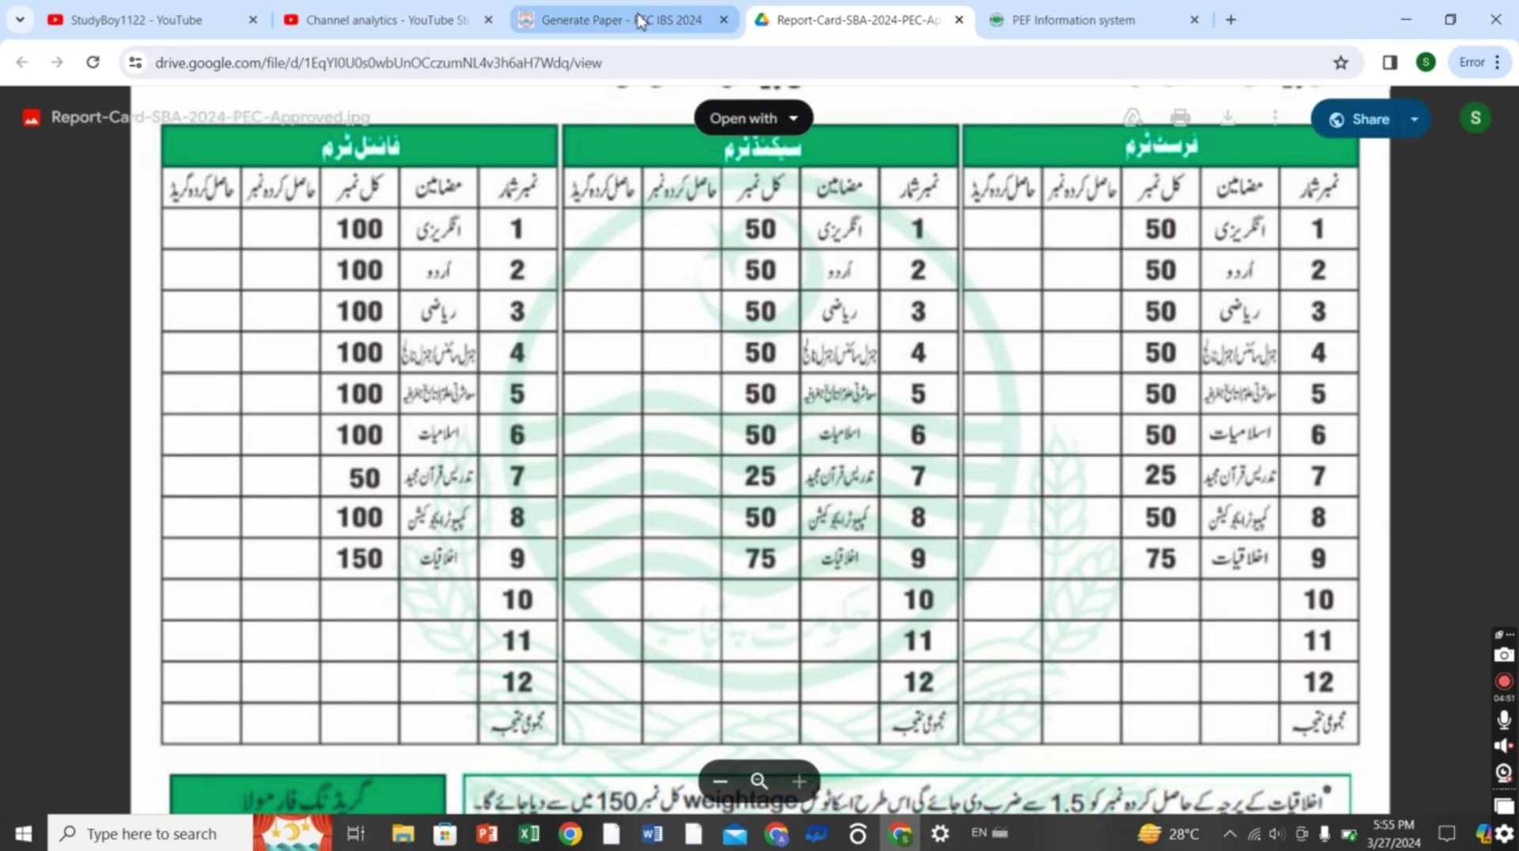
click(1046, 24)
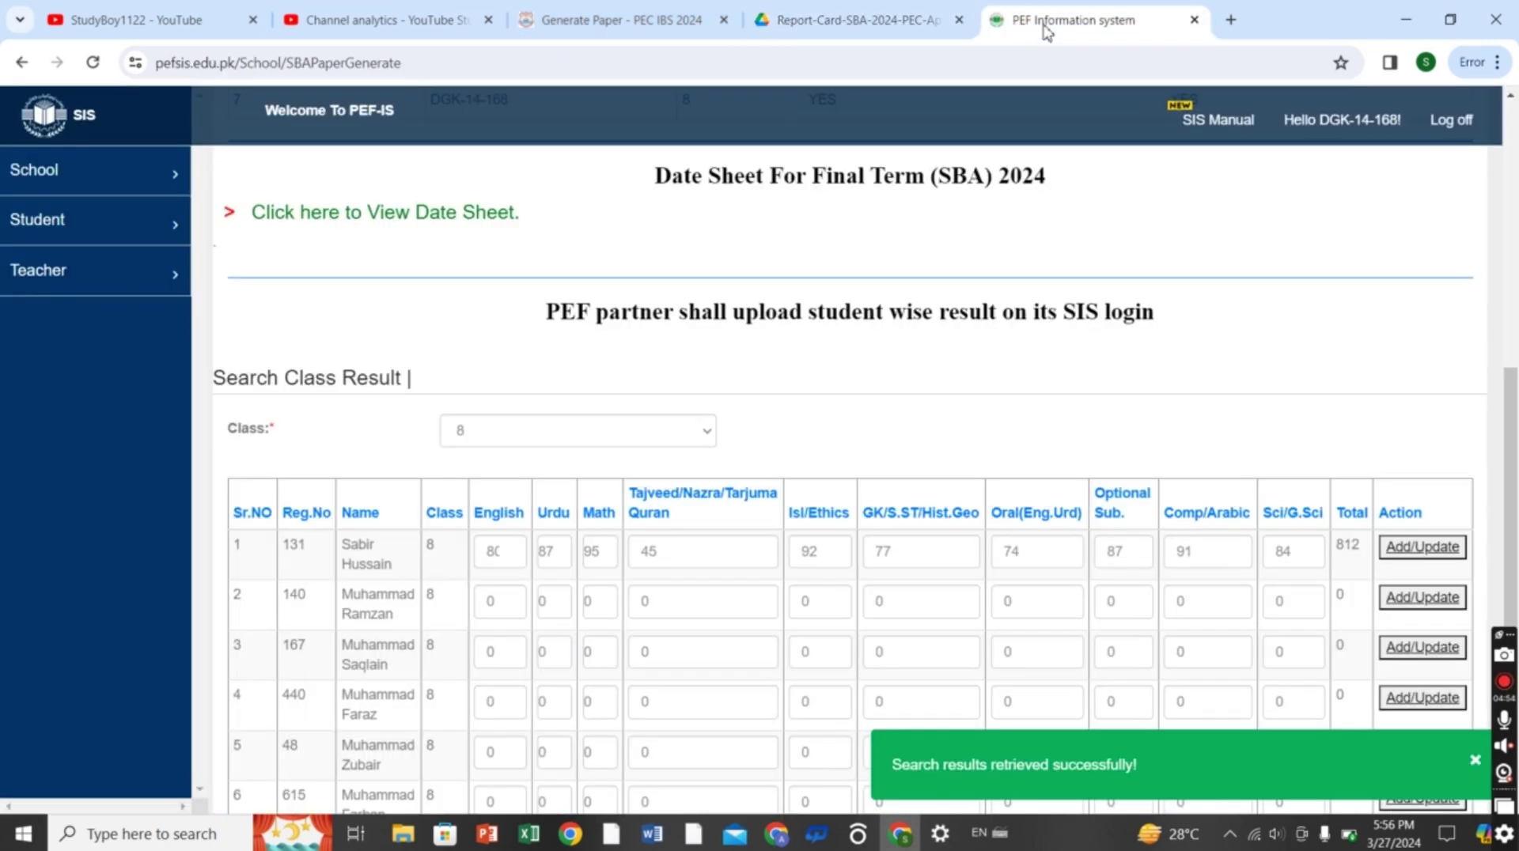
Enter marks of 89 in English and 76 in Urdu for the second student, consulting the report card's total marks
click(500, 606)
key(BackSpace)
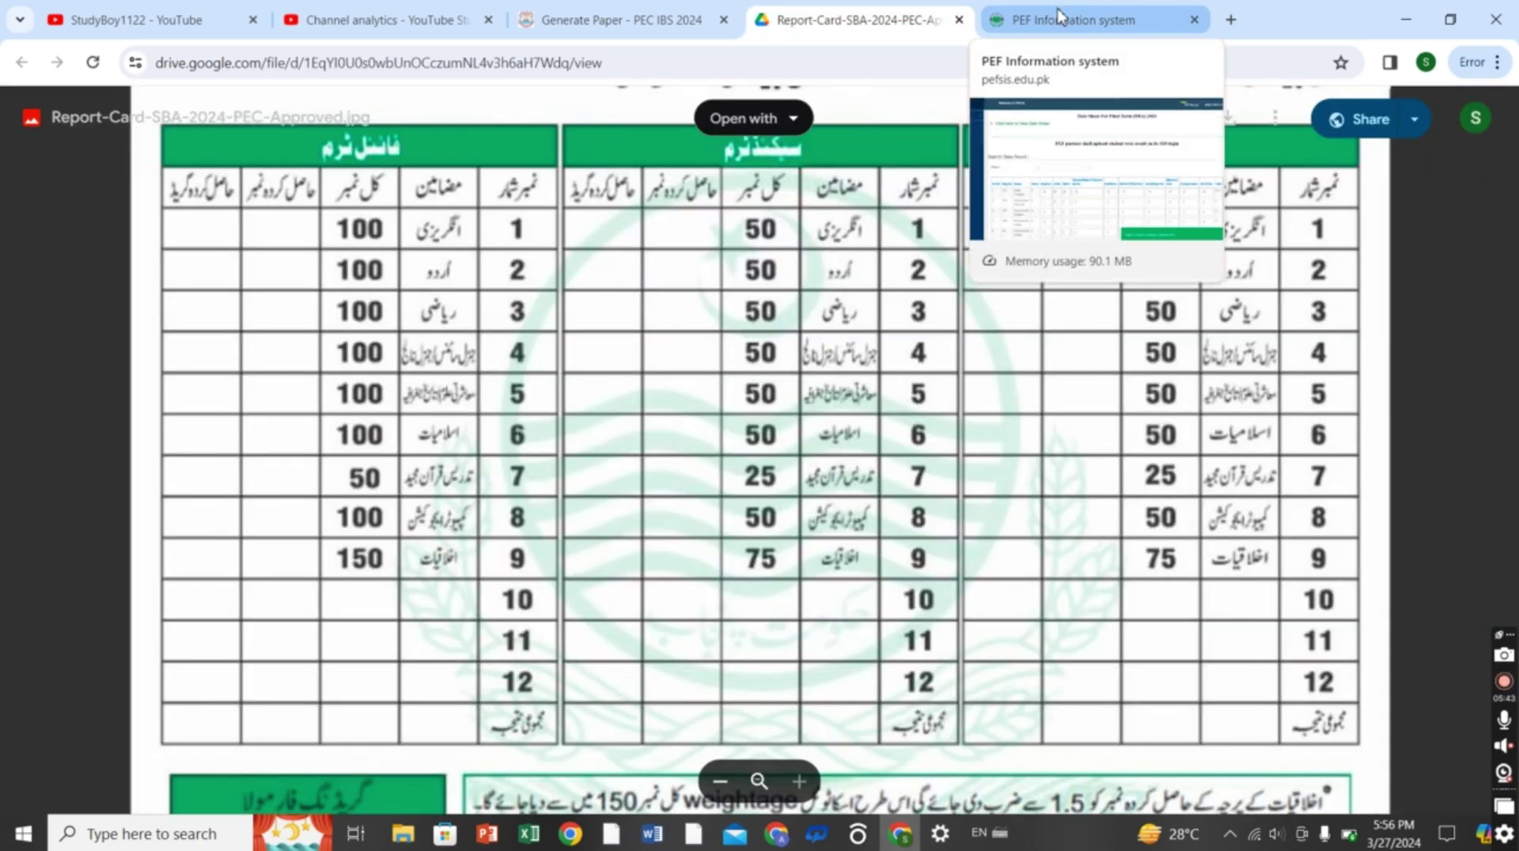
click(1060, 18)
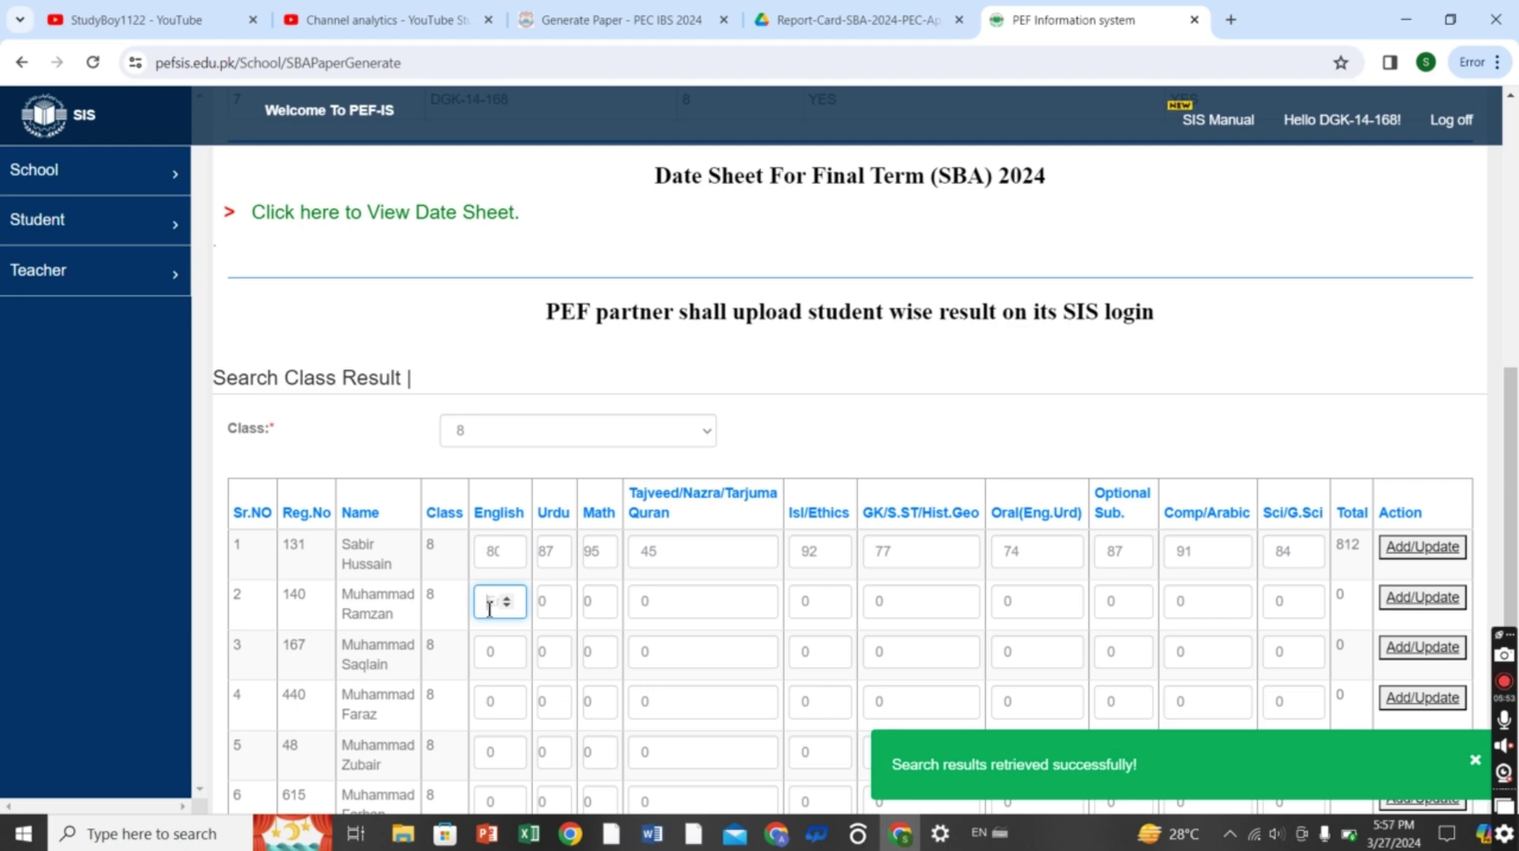
text(80)
click(552, 606)
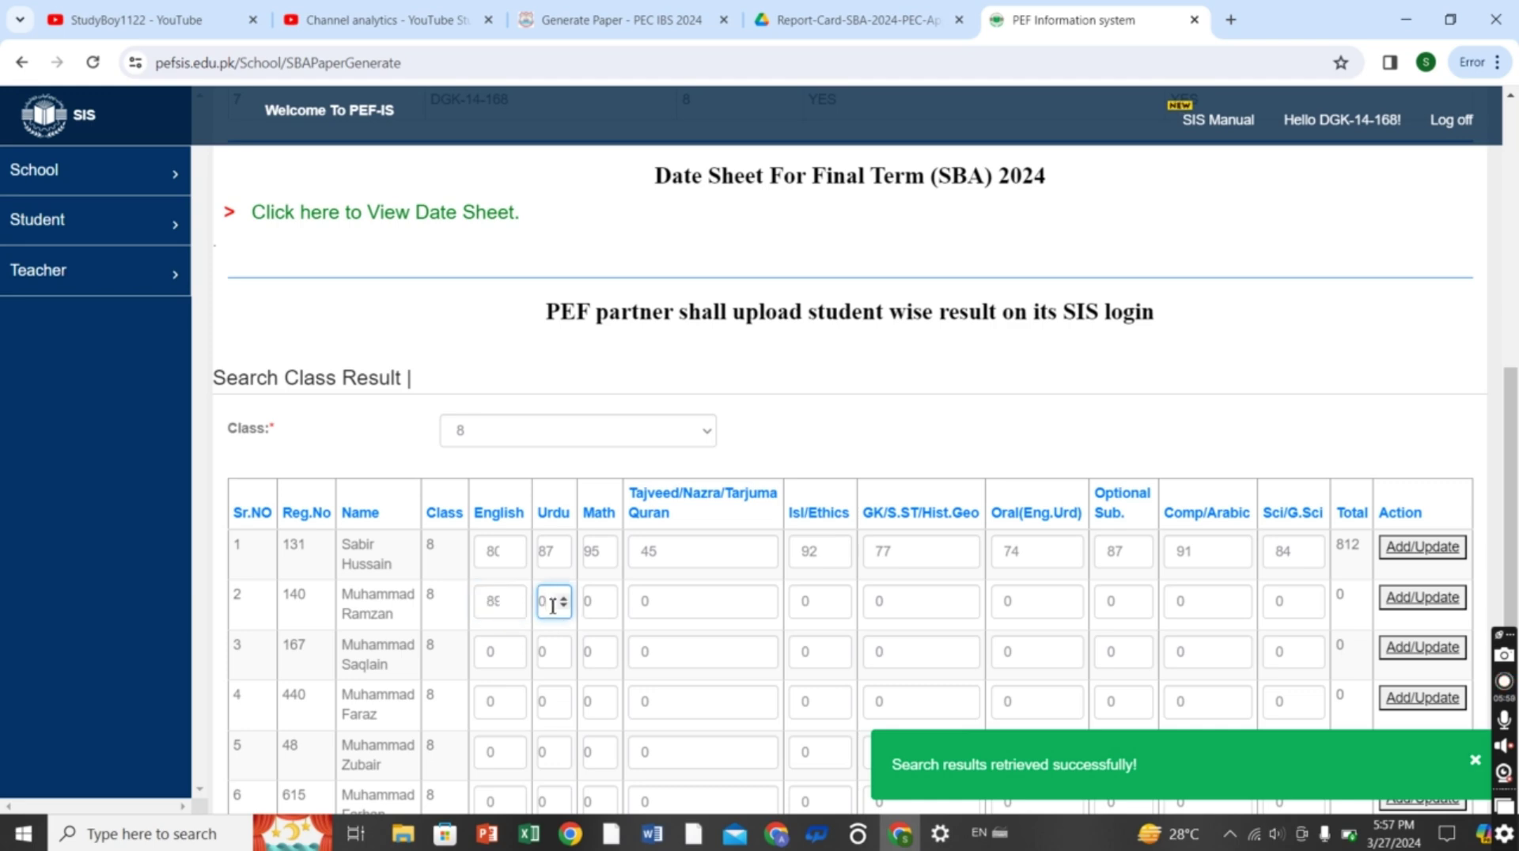
double_click(553, 606)
text(70)
Enter the second student's marks as 90 in Math and 45 in Tajveed/Nazra/Tarjuma Quran
click(595, 603)
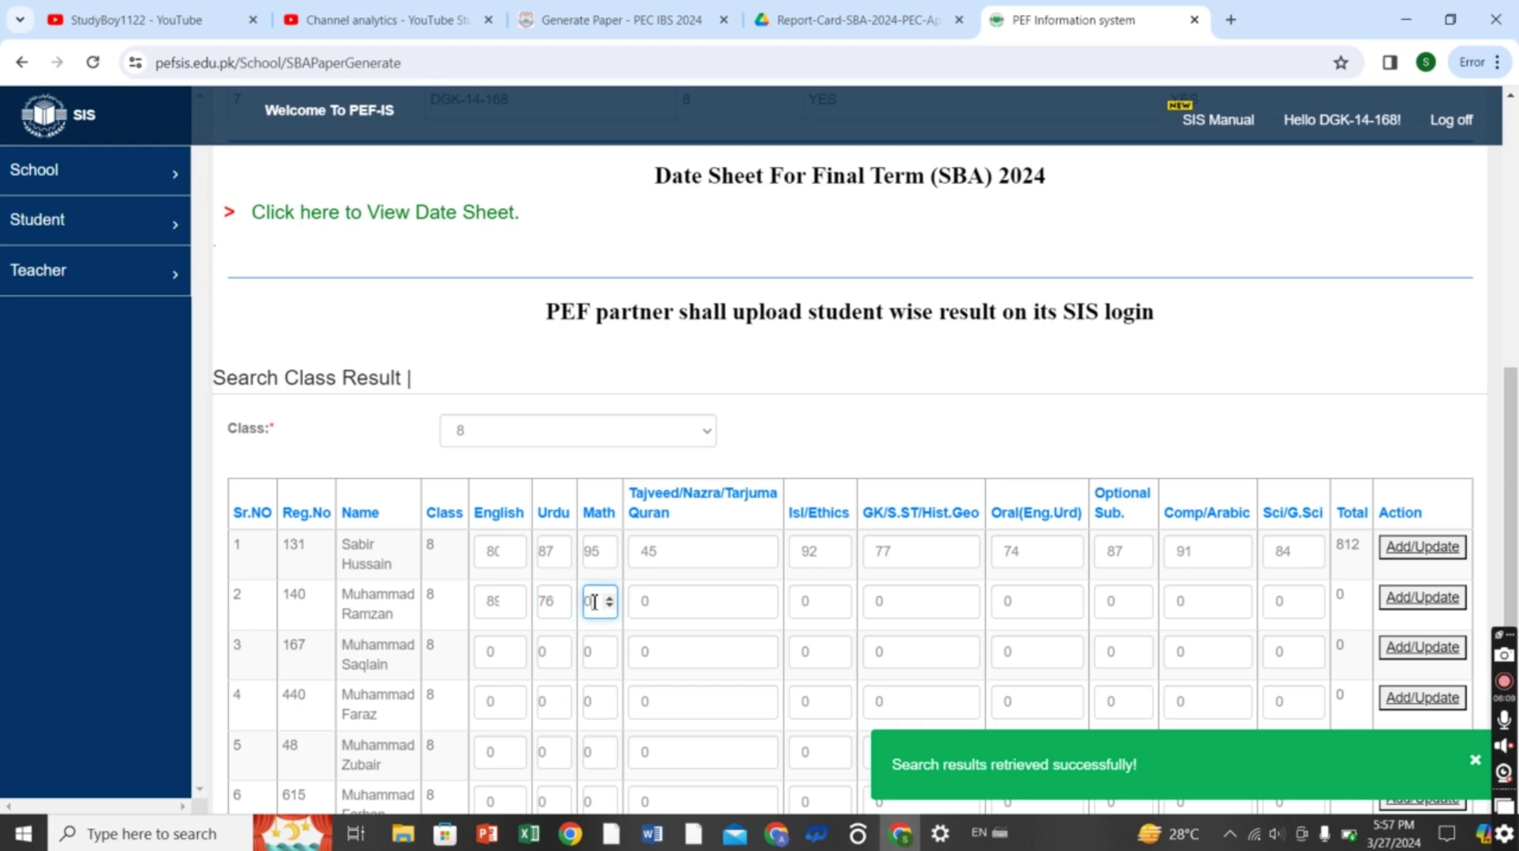
key(BackSpace)
text(90)
click(659, 603)
key(BackSpace)
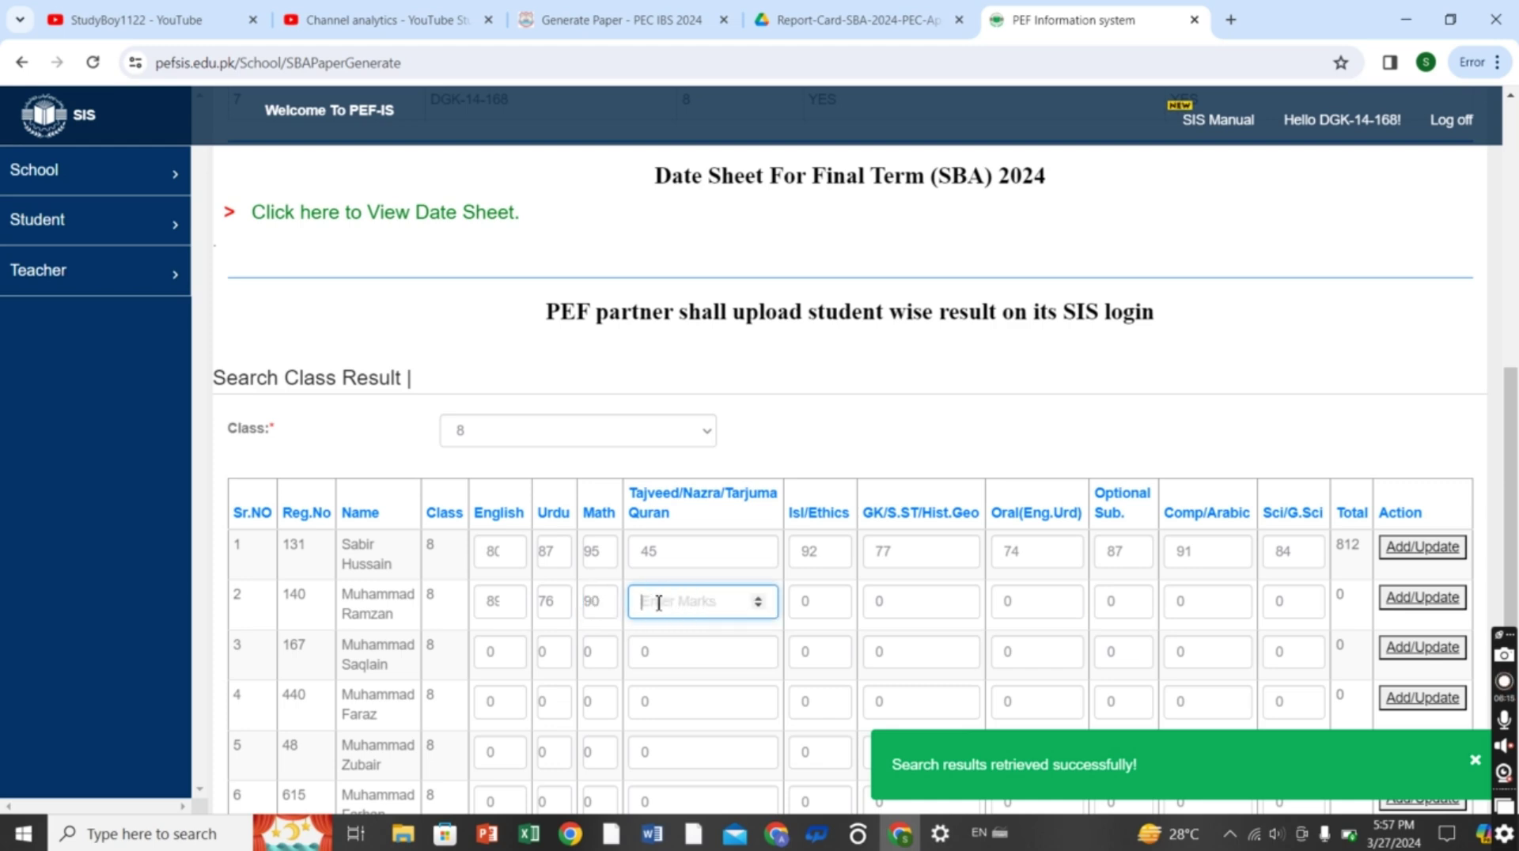
text(45)
click(818, 603)
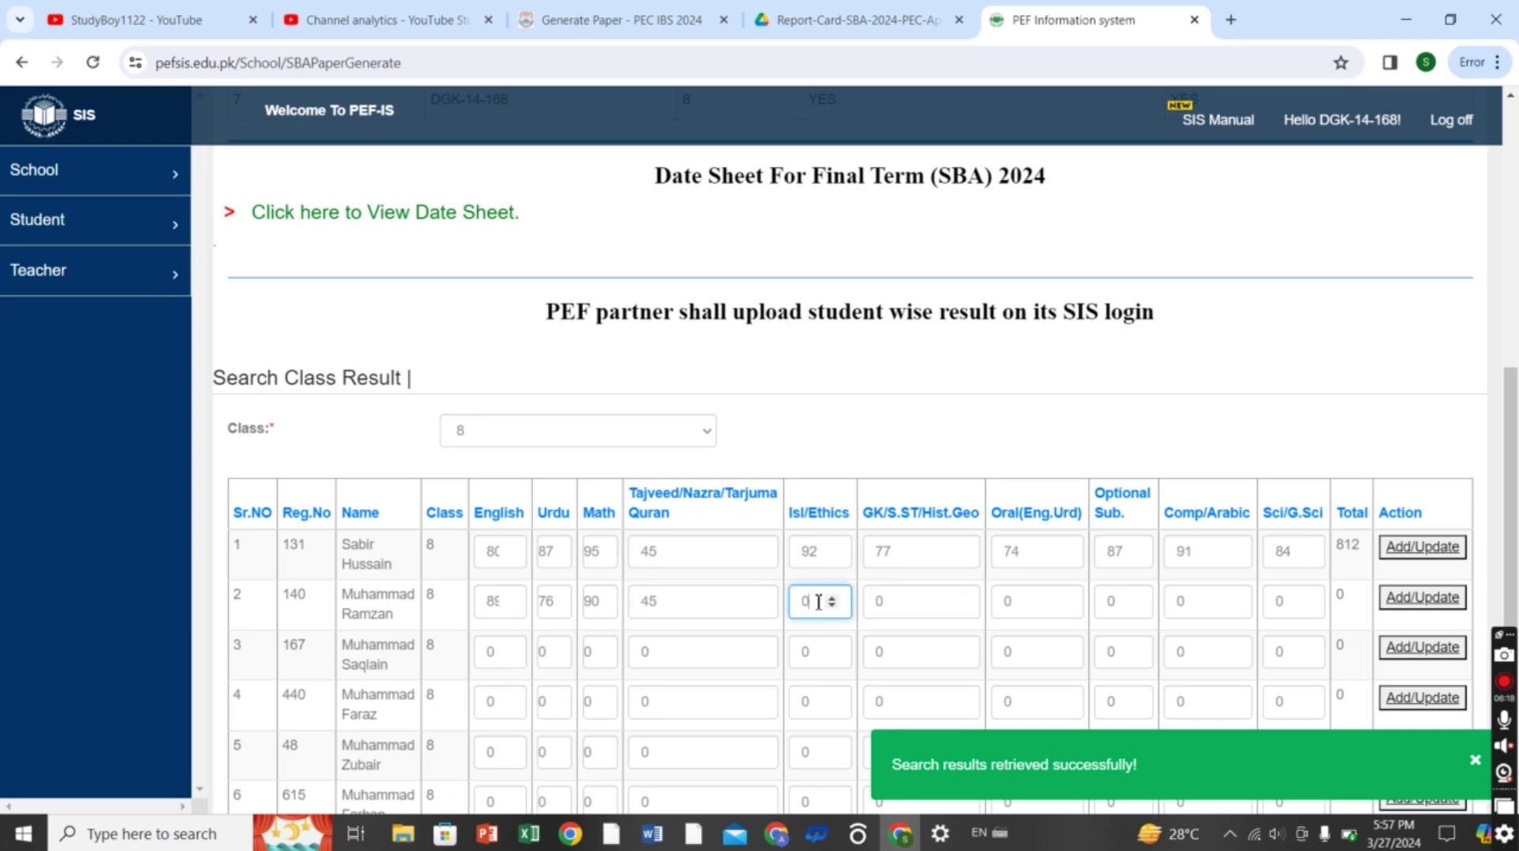
Enter the second class 8 student's marks as 95 in Isl/Ethics and 78 in GK/S.ST/Hist.Geo
key(BackSpace)
text(95)
click(924, 607)
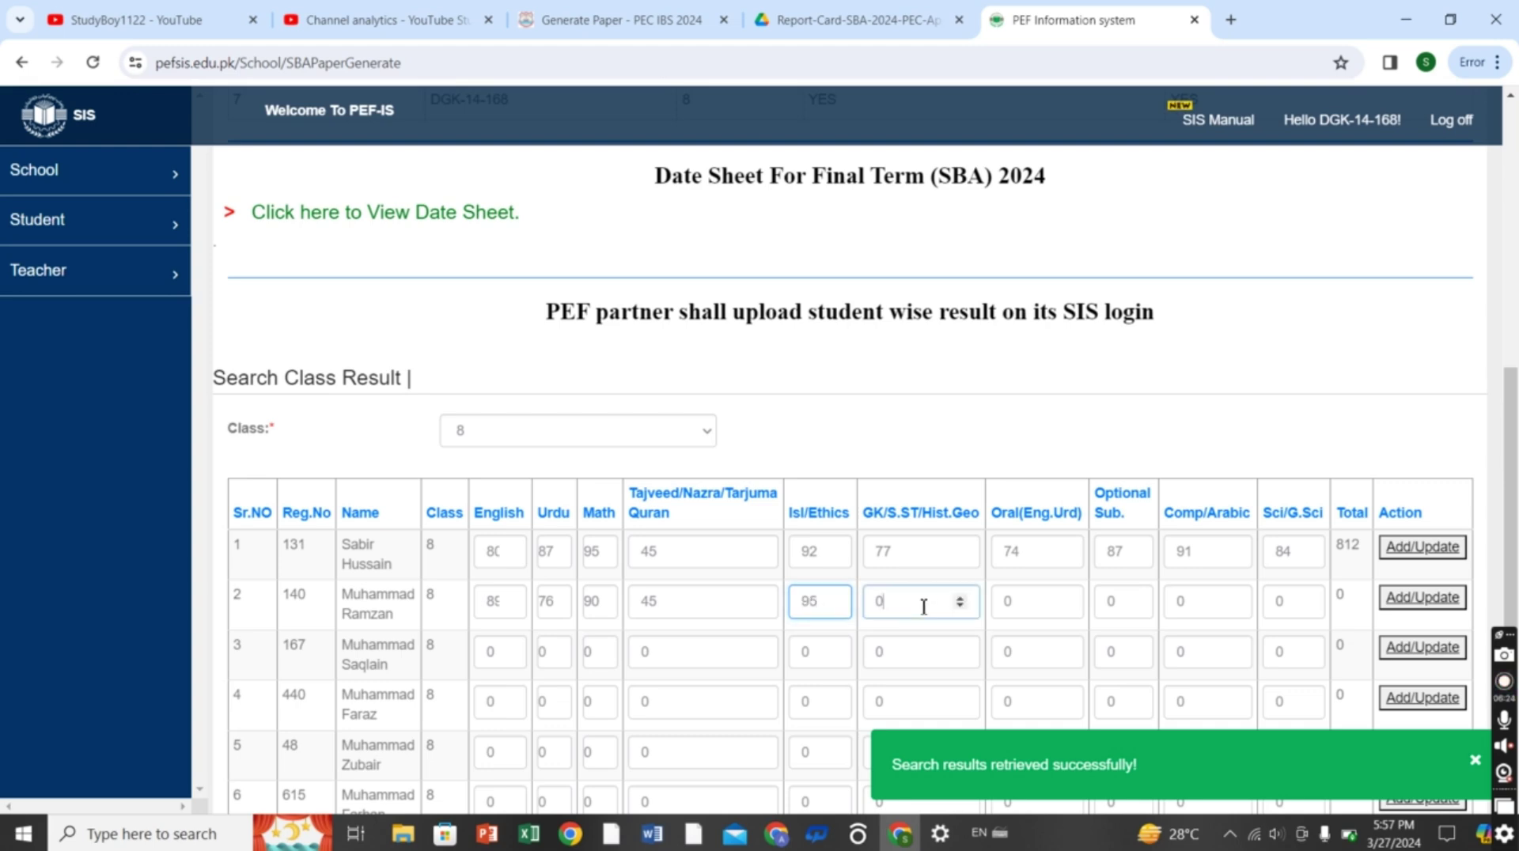
key(BackSpace)
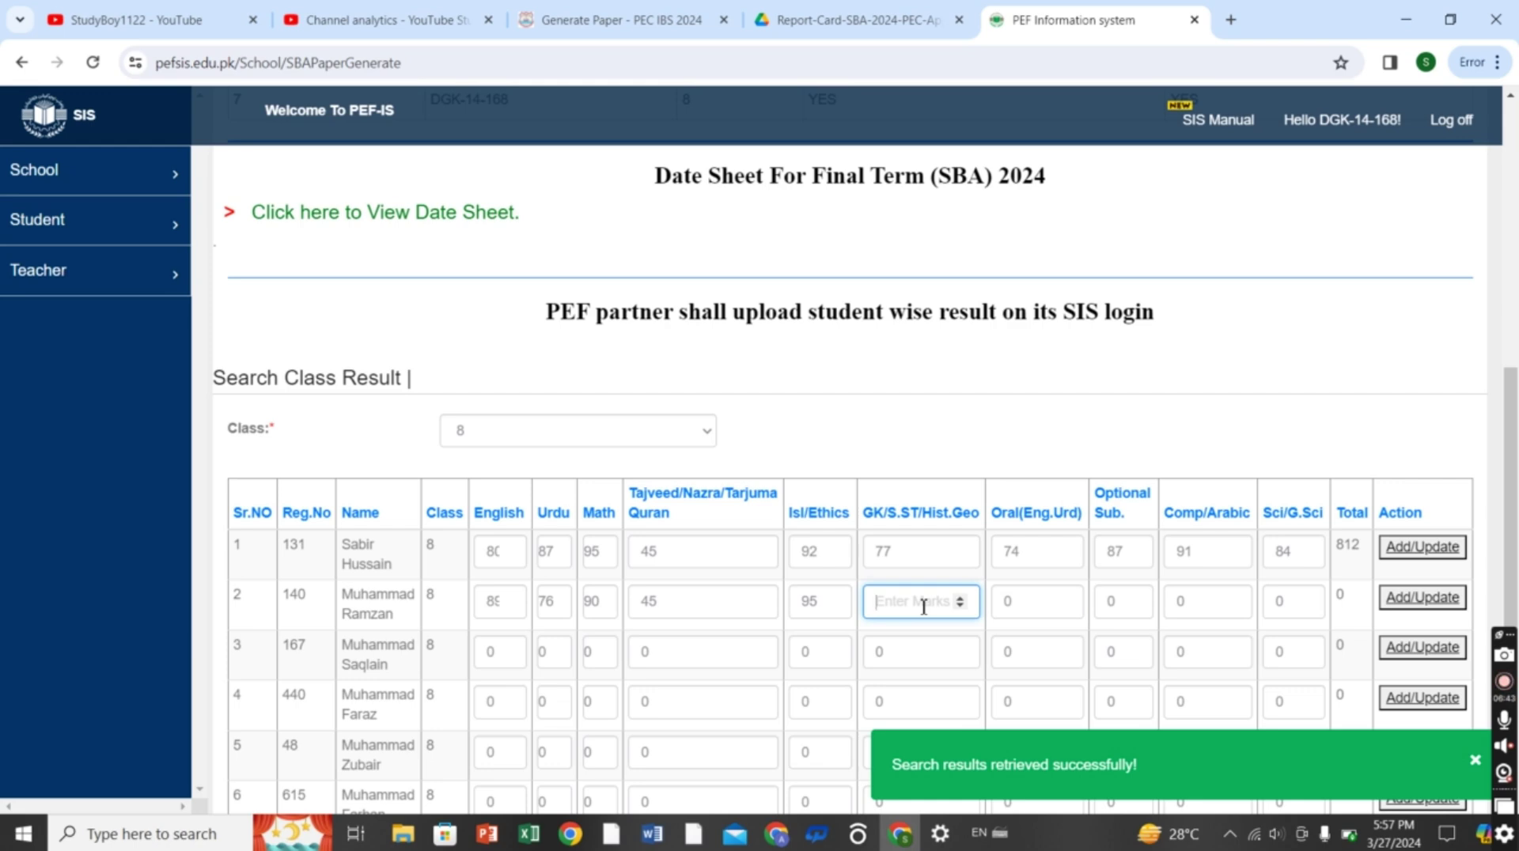
text(78)
Enter the second student's marks as 84 in Oral(Eng.Urd) and 73 in Optional Sub
click(1022, 605)
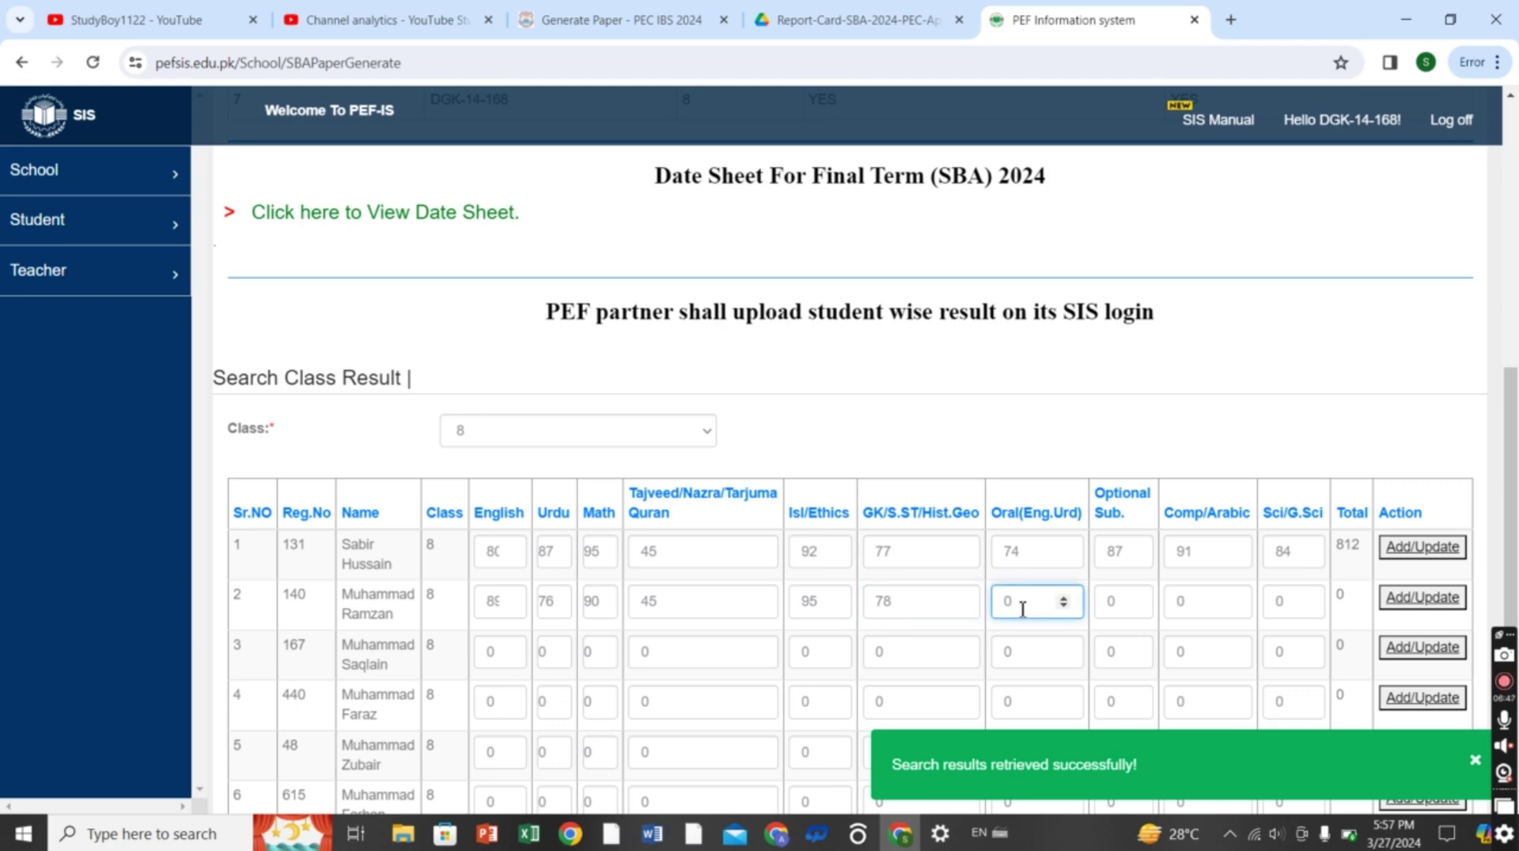
key(BackSpace)
text(84)
click(1123, 603)
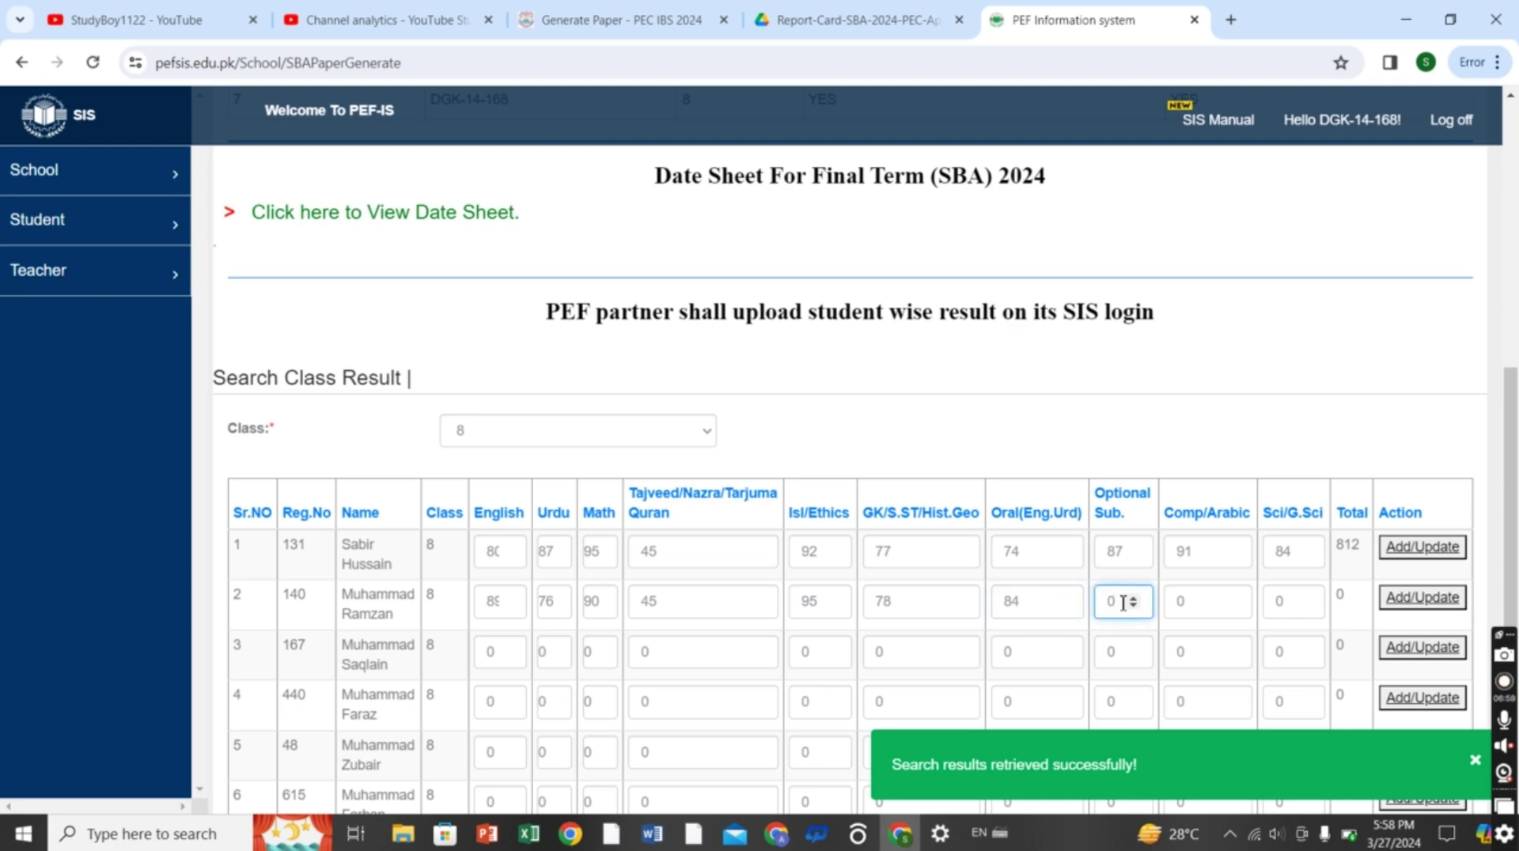
key(BackSpace)
text(73)
Enter 88 in Comp/Arabic and 78 in Sci/G.Sci for the second student, and submit that student's result
click(1195, 605)
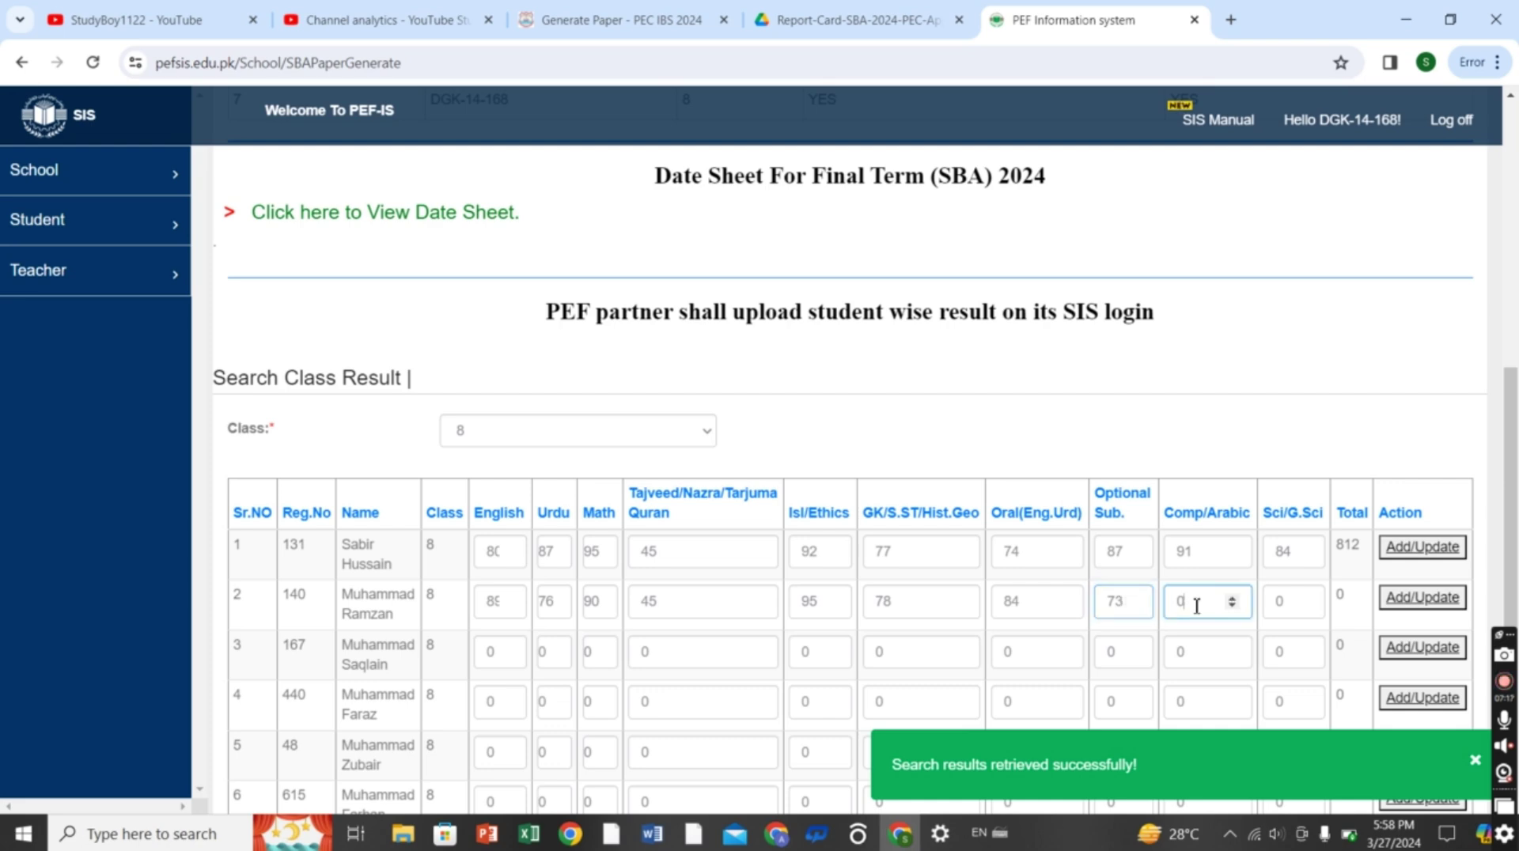
key(BackSpace)
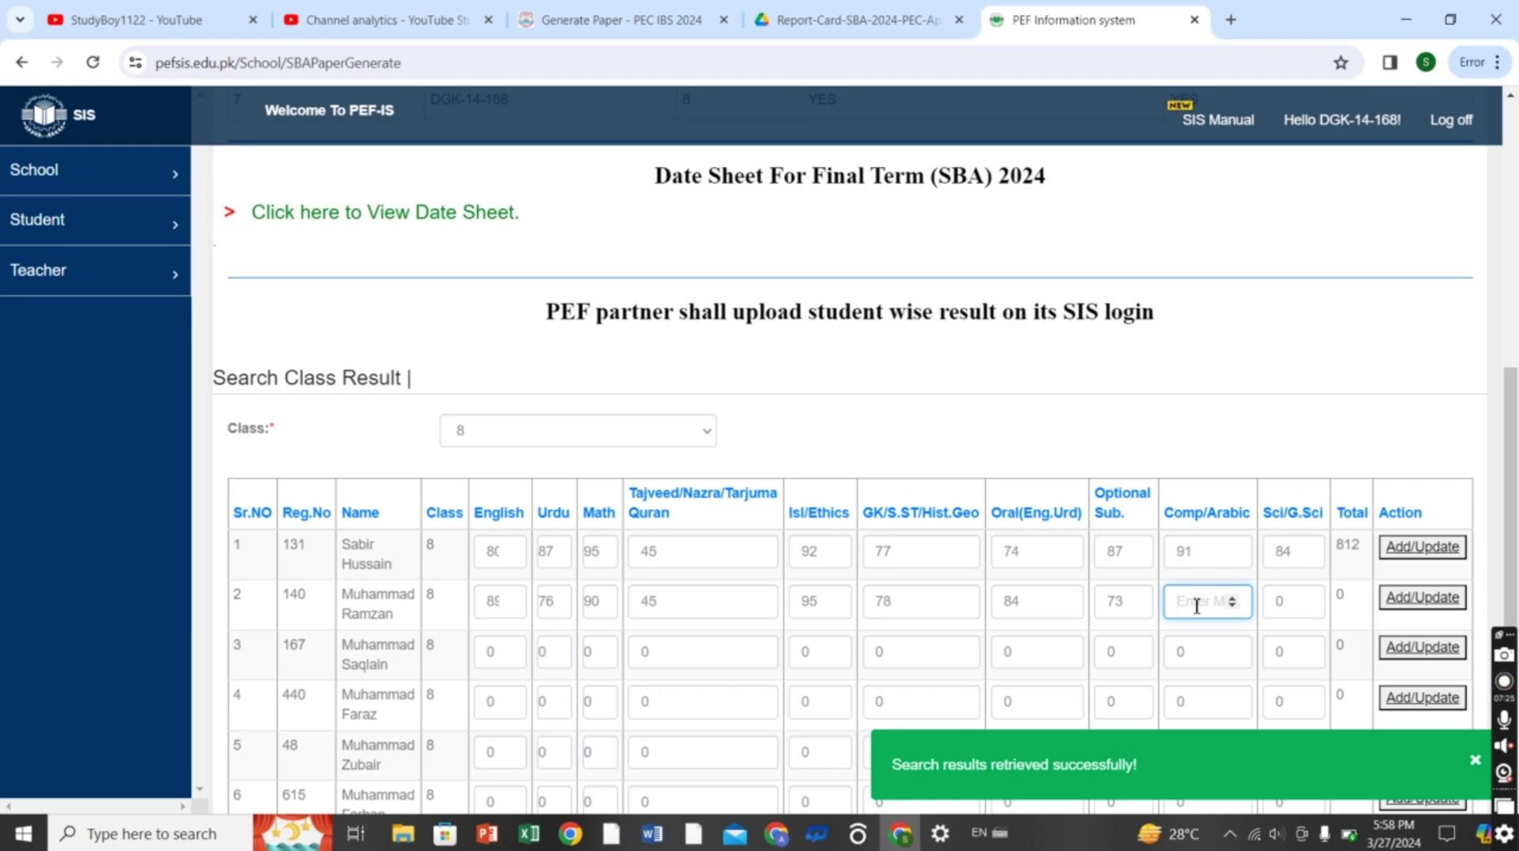
text(88)
click(1296, 606)
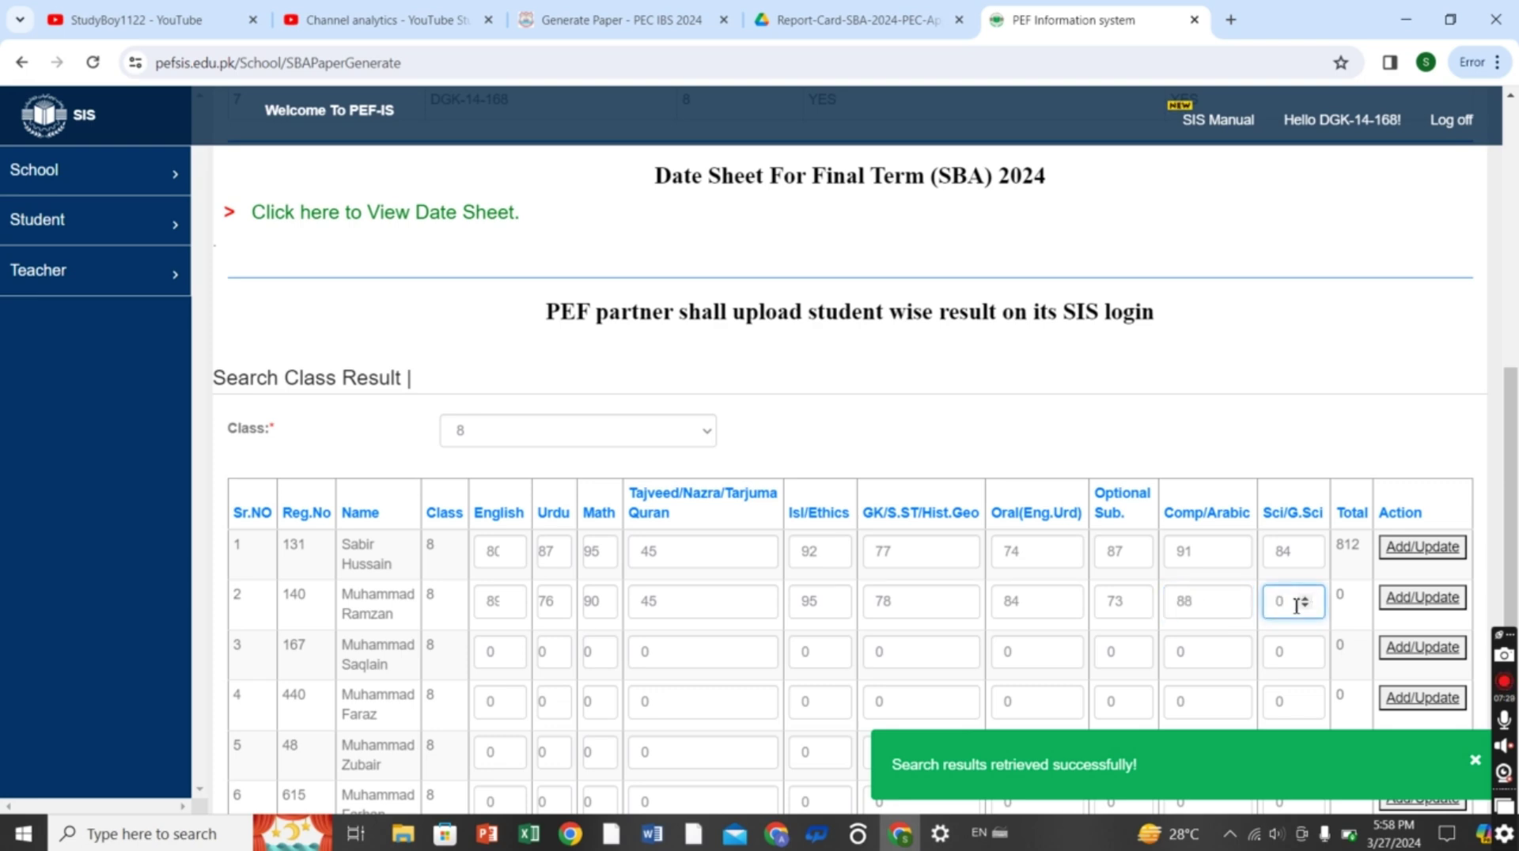
key(BackSpace)
text(78)
click(1475, 759)
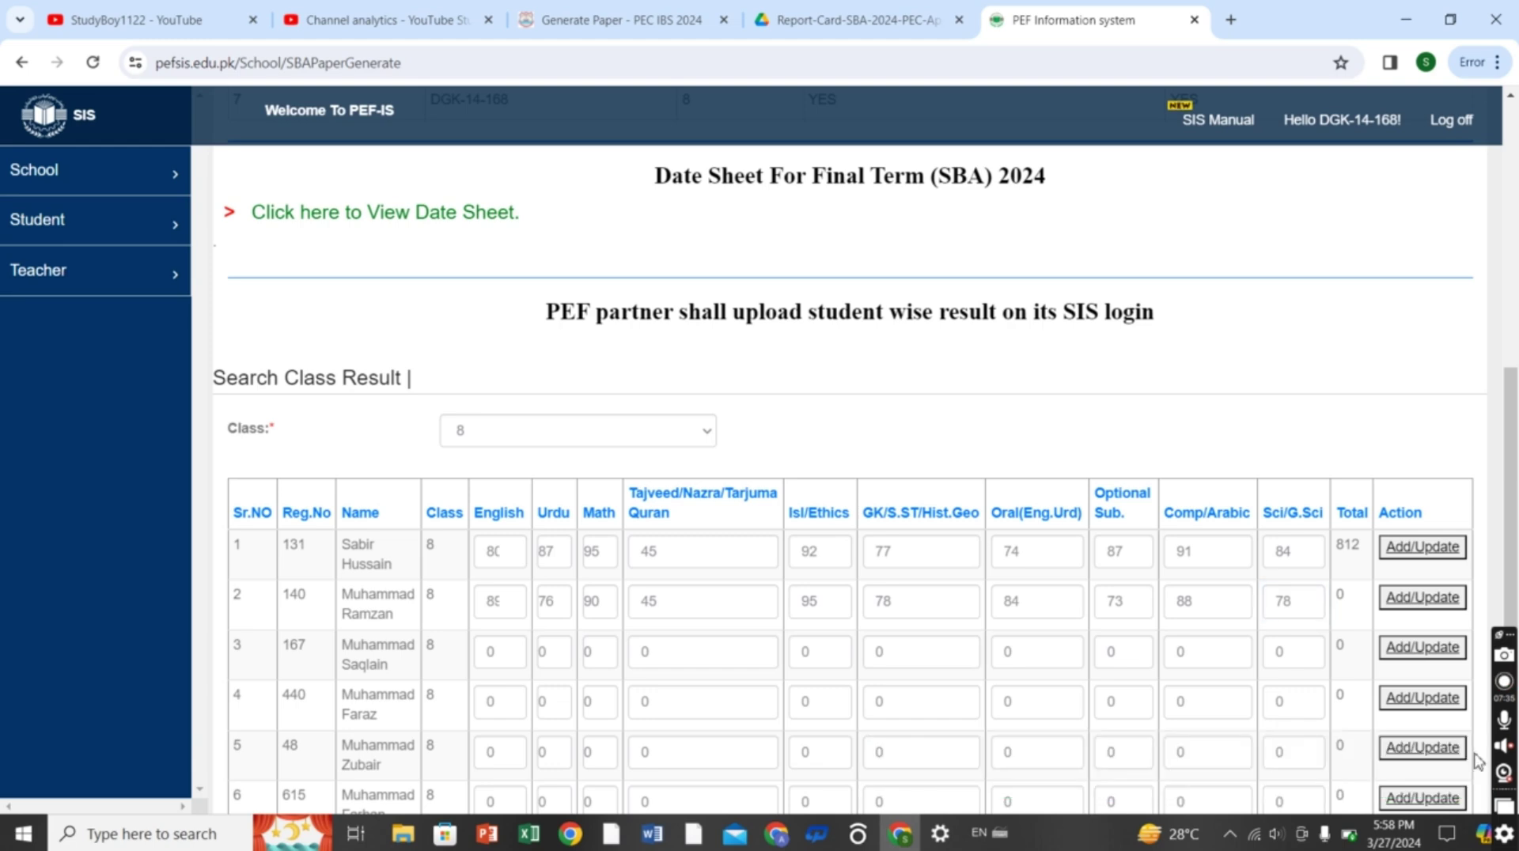
click(1431, 603)
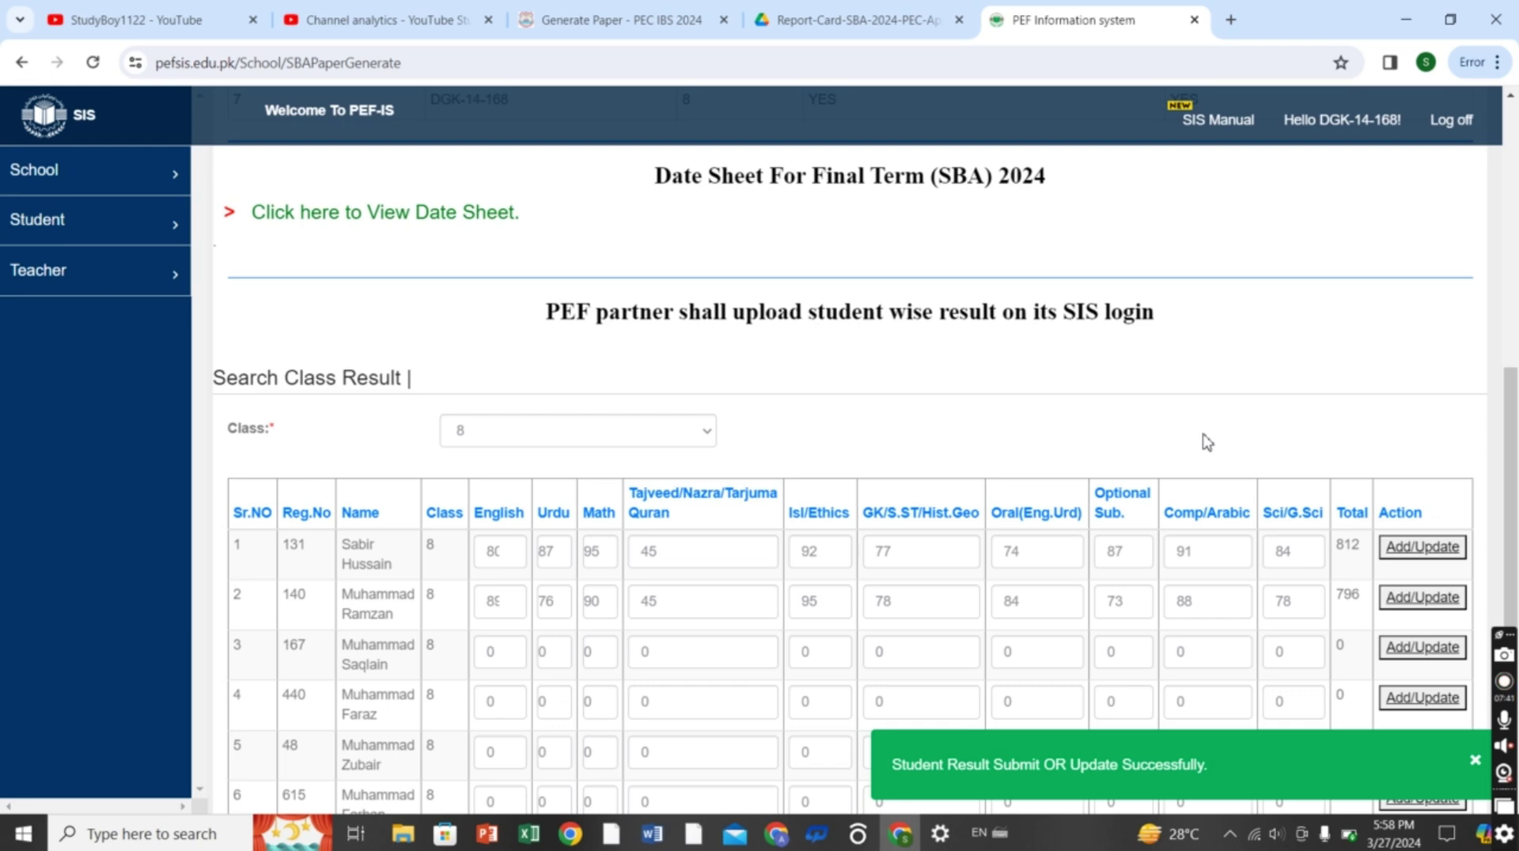
Load the class 1 student results in the Search Class Result section
scroll(1207, 442, down, 5)
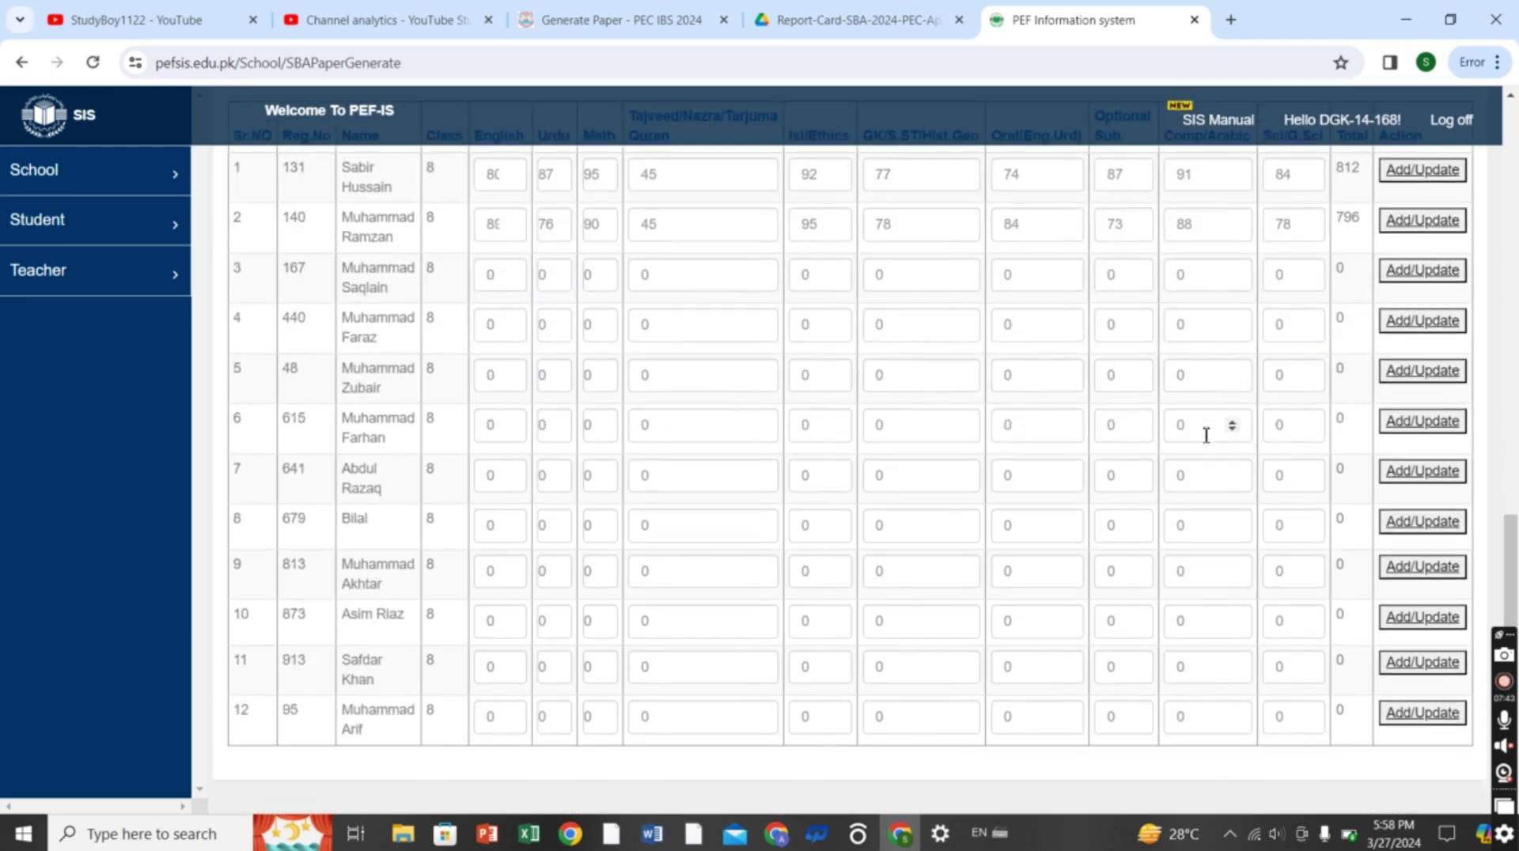
scroll(1207, 436, up, 10)
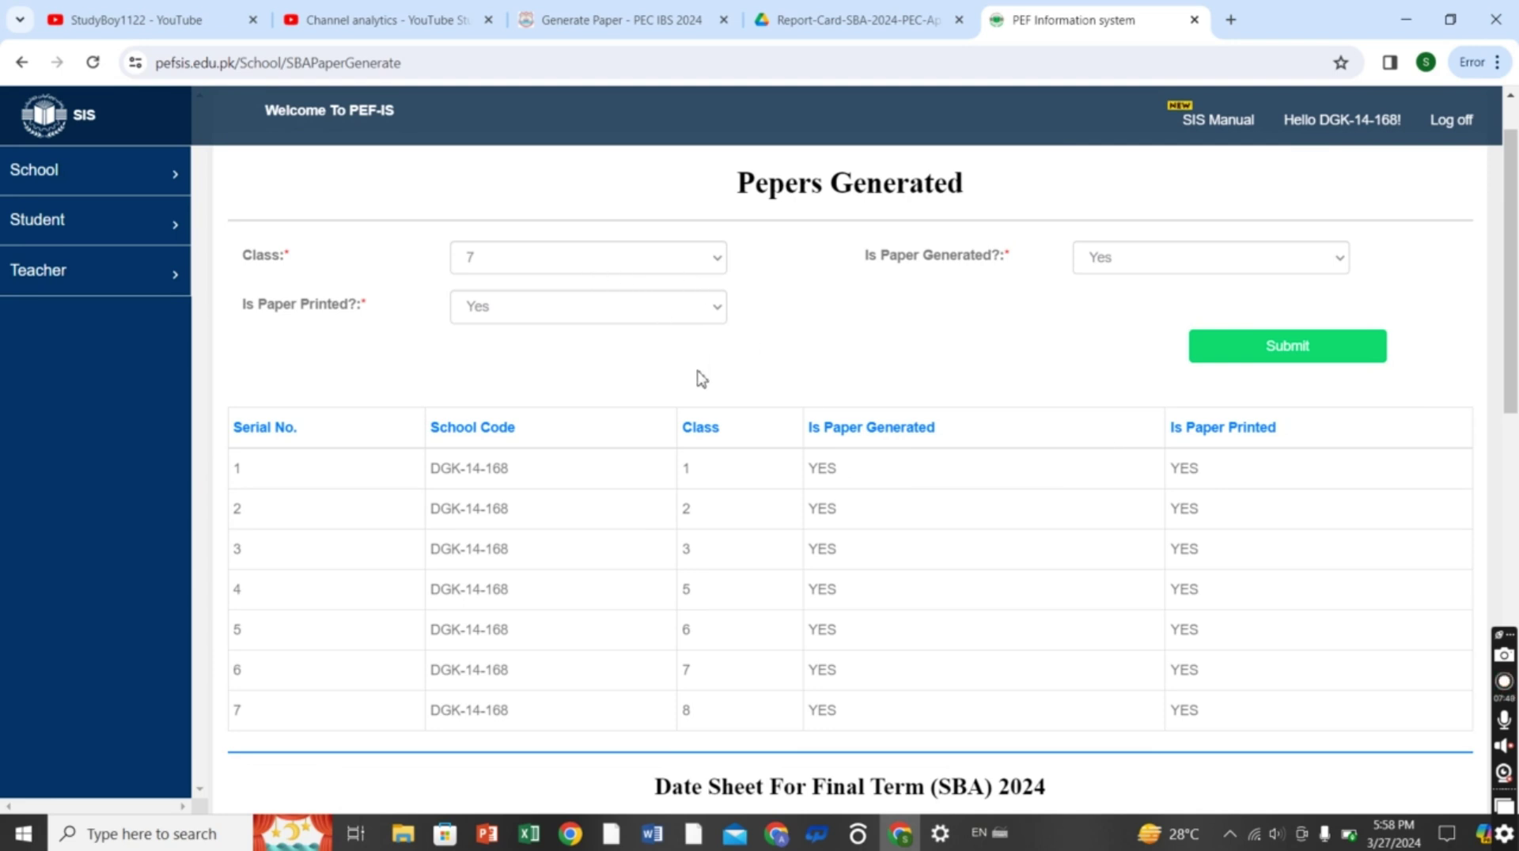
scroll(701, 379, down, 5)
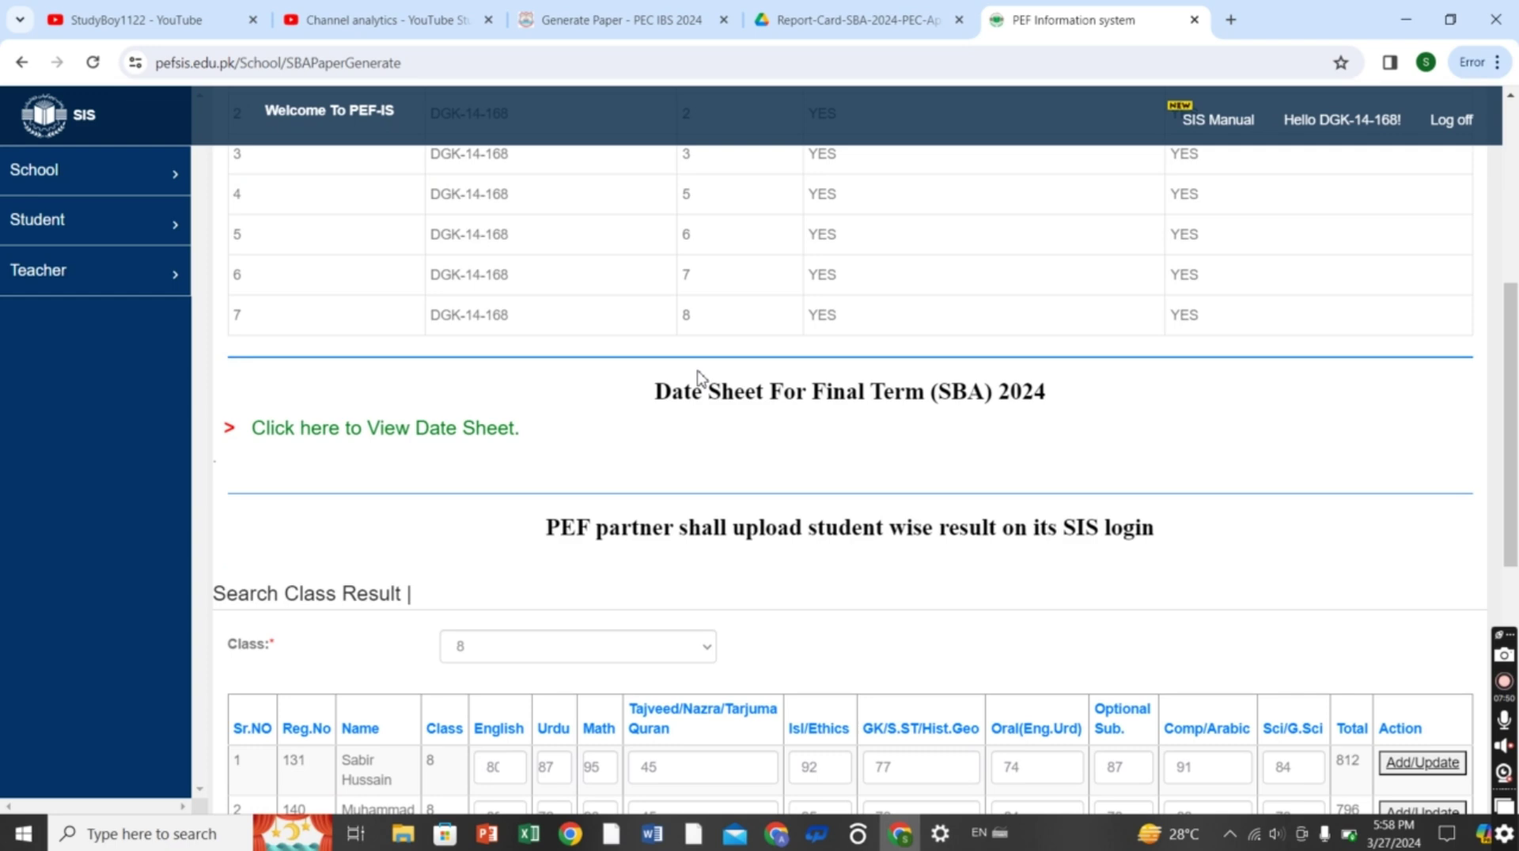
click(566, 647)
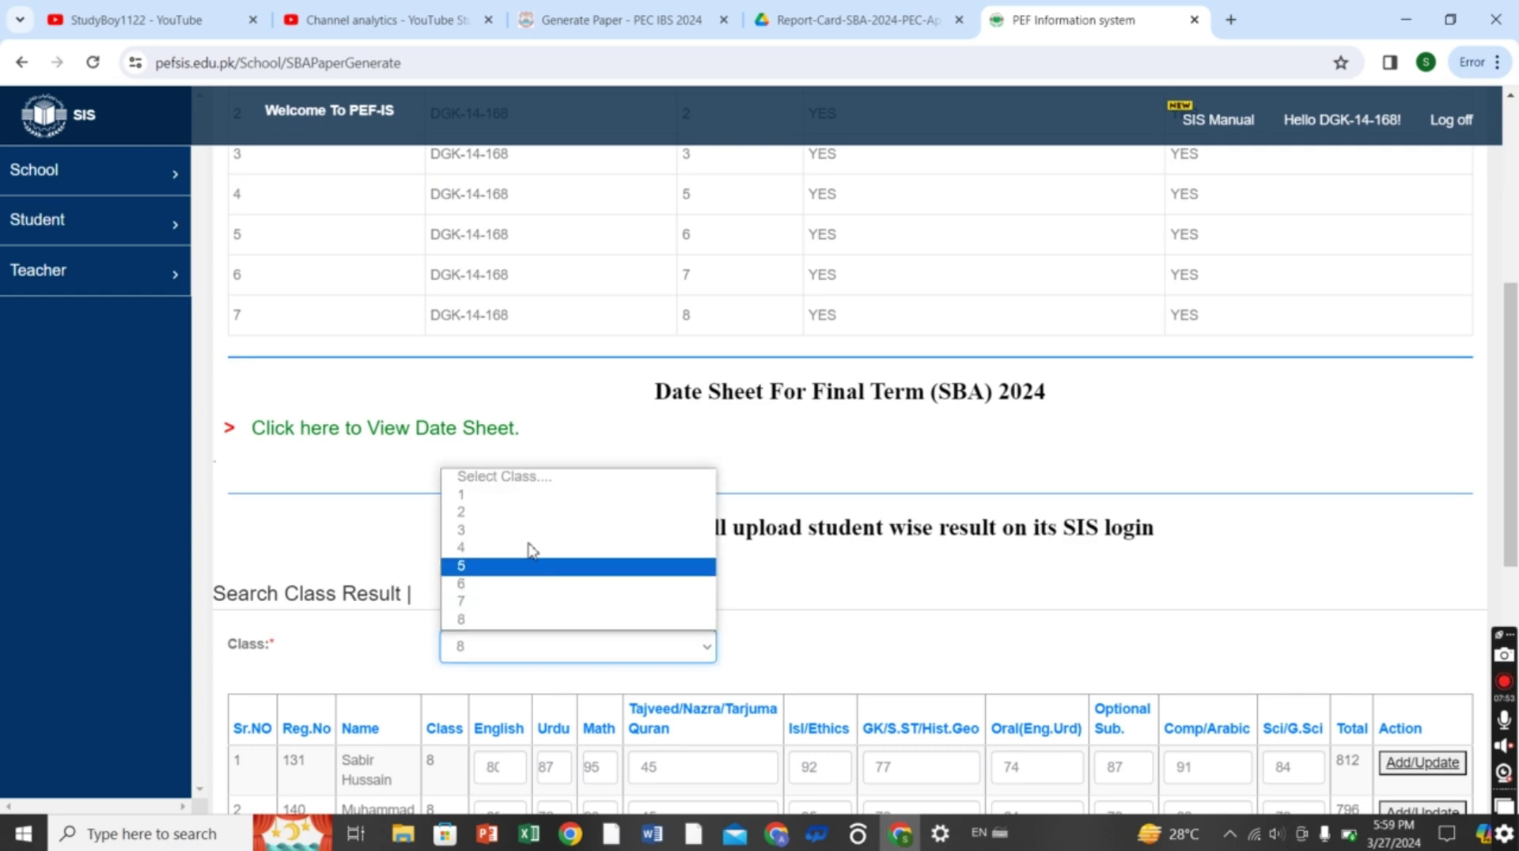
click(507, 494)
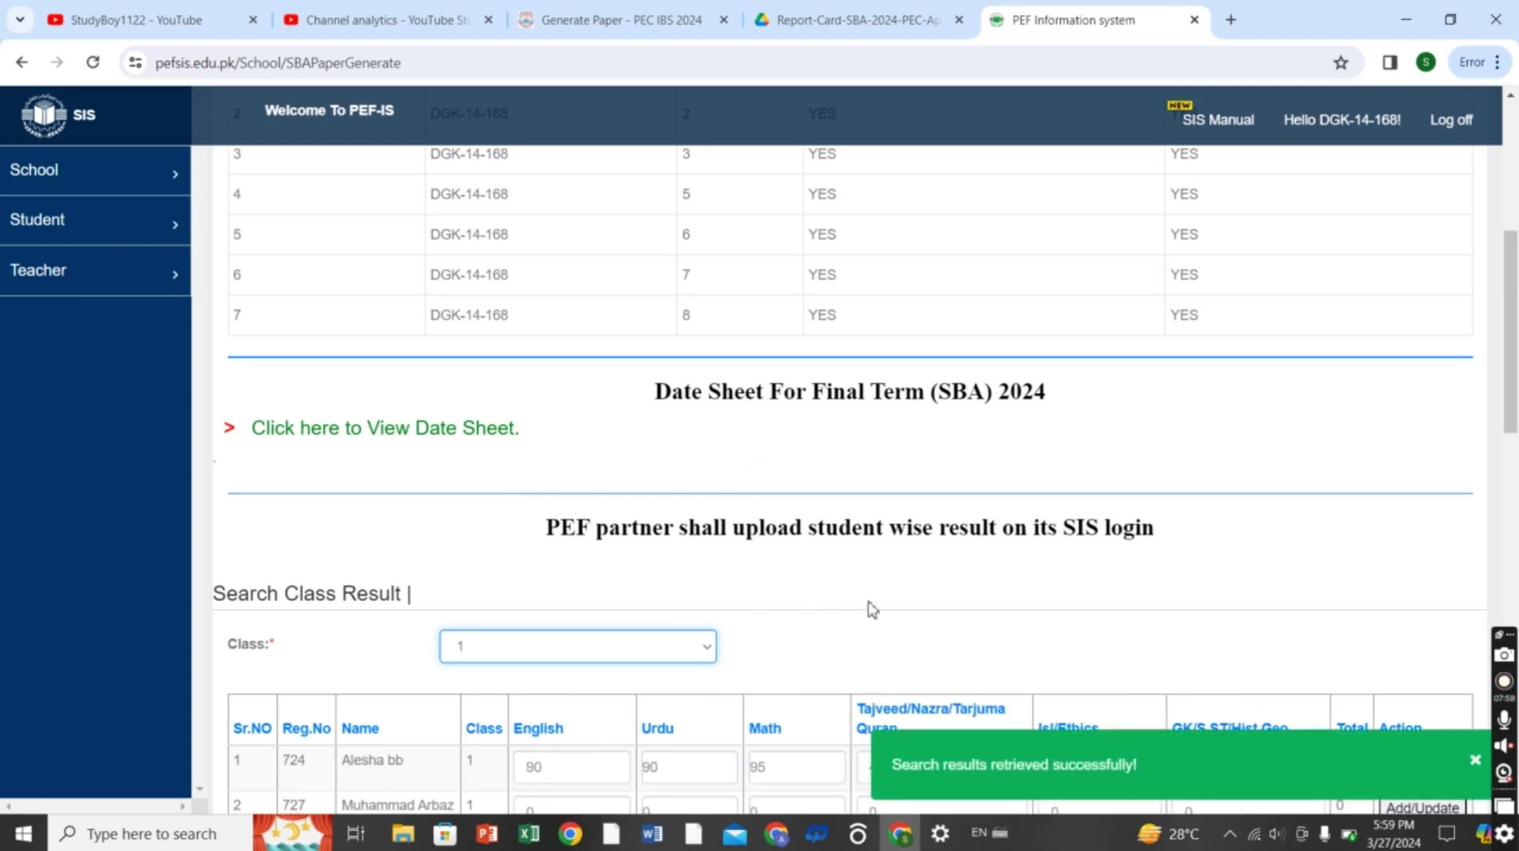
click(1475, 761)
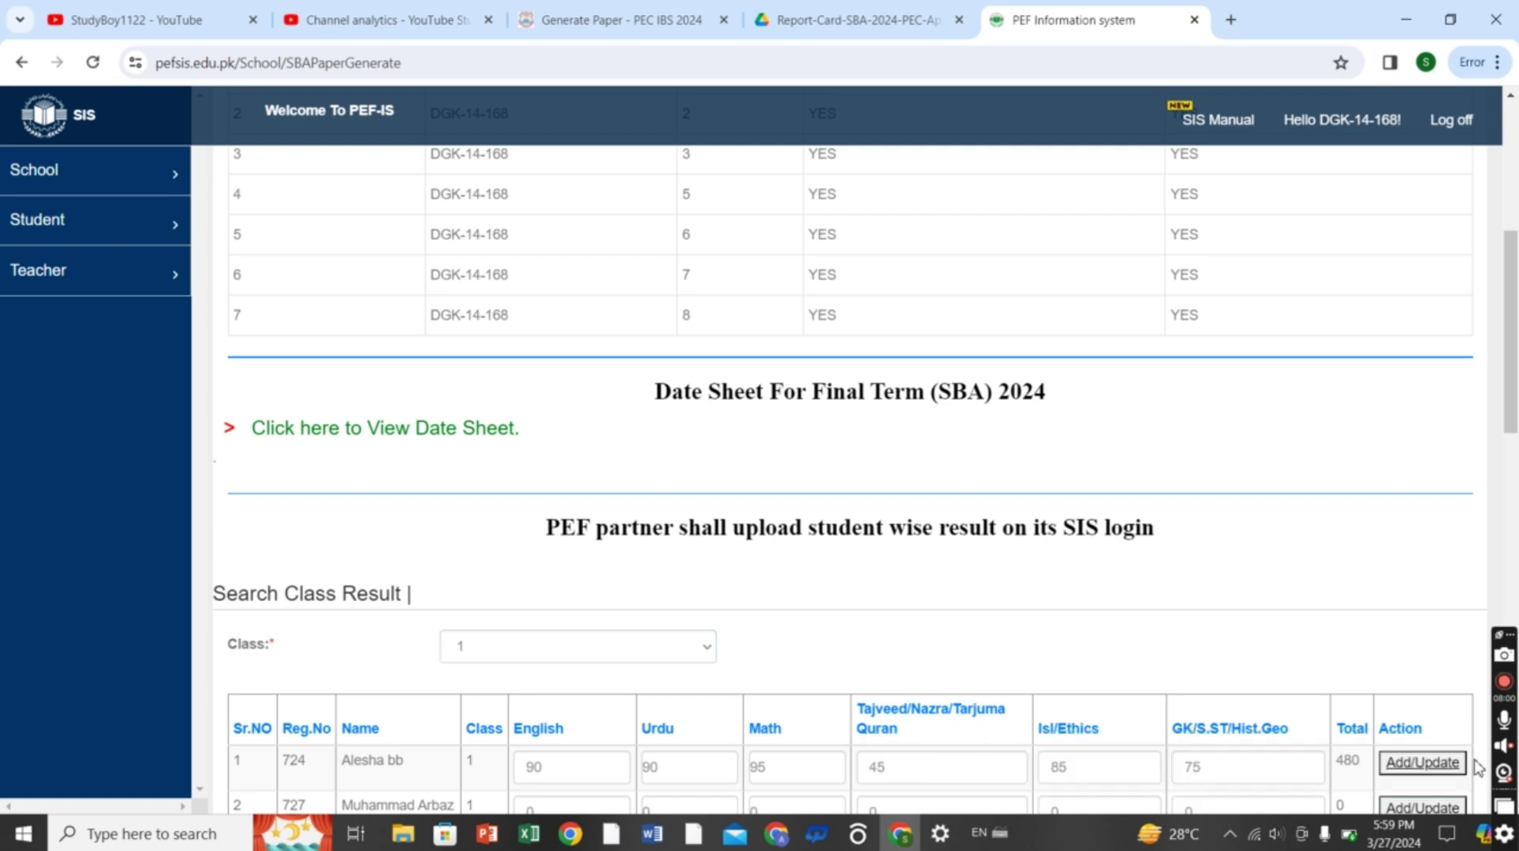
Enter marks of 91 in English and 78 in Urdu for the second class 1 student
scroll(1069, 634, down, 3)
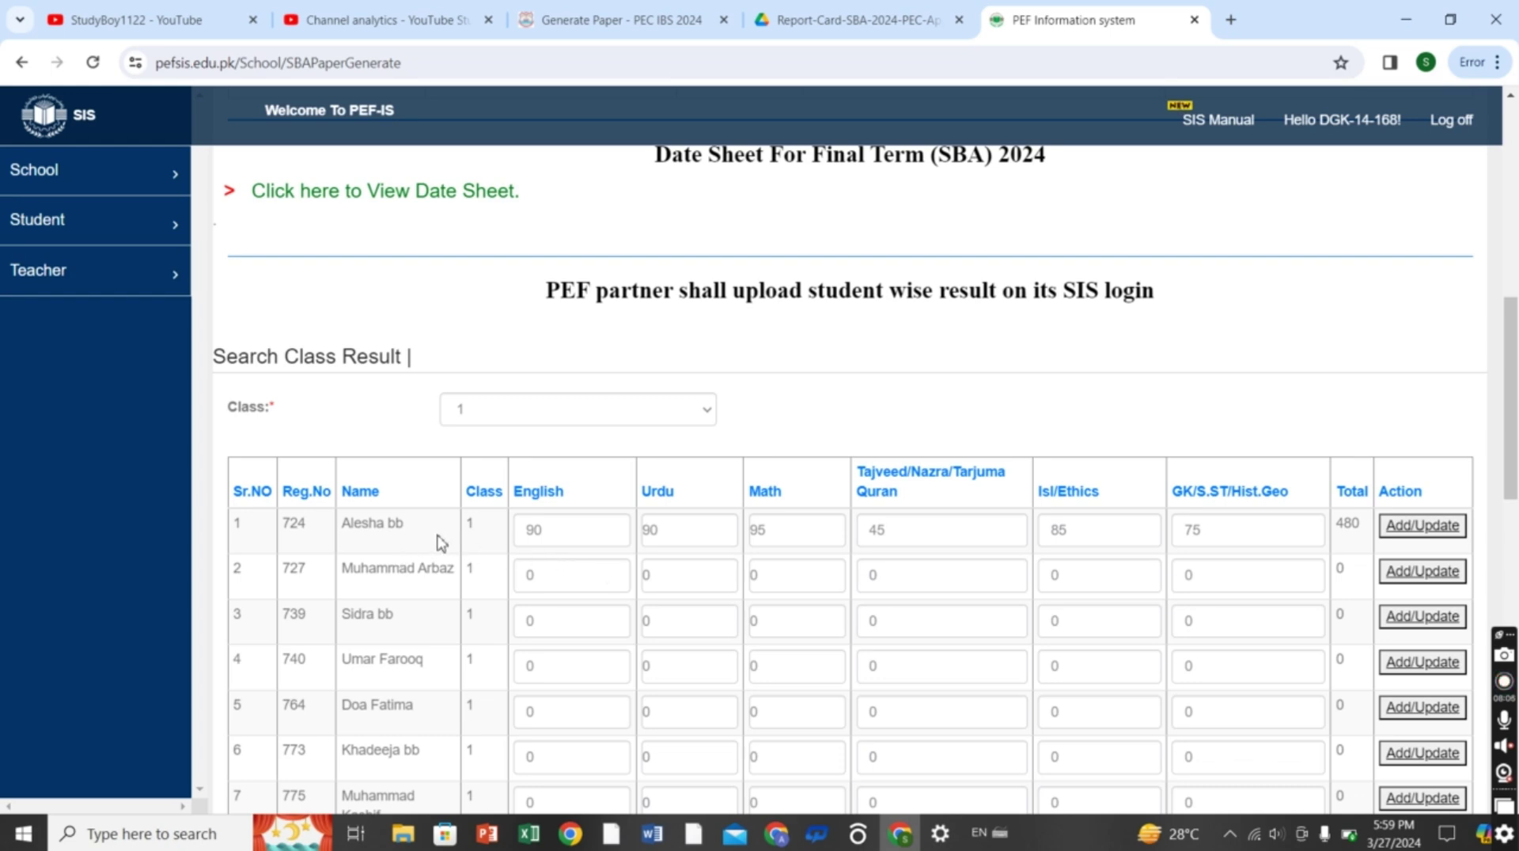
click(549, 582)
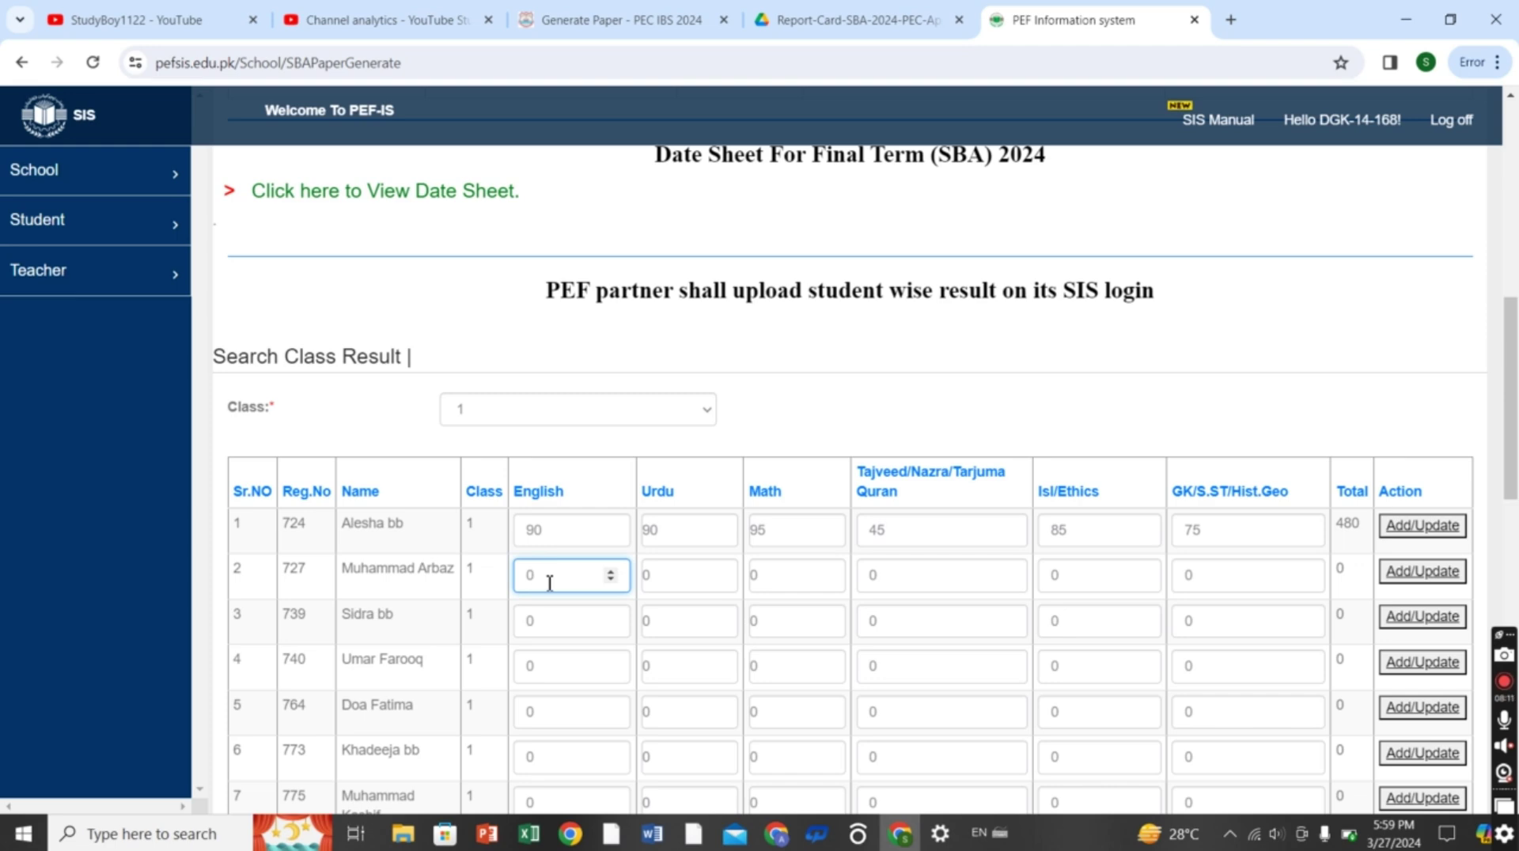
key(BackSpace)
text(91)
click(661, 578)
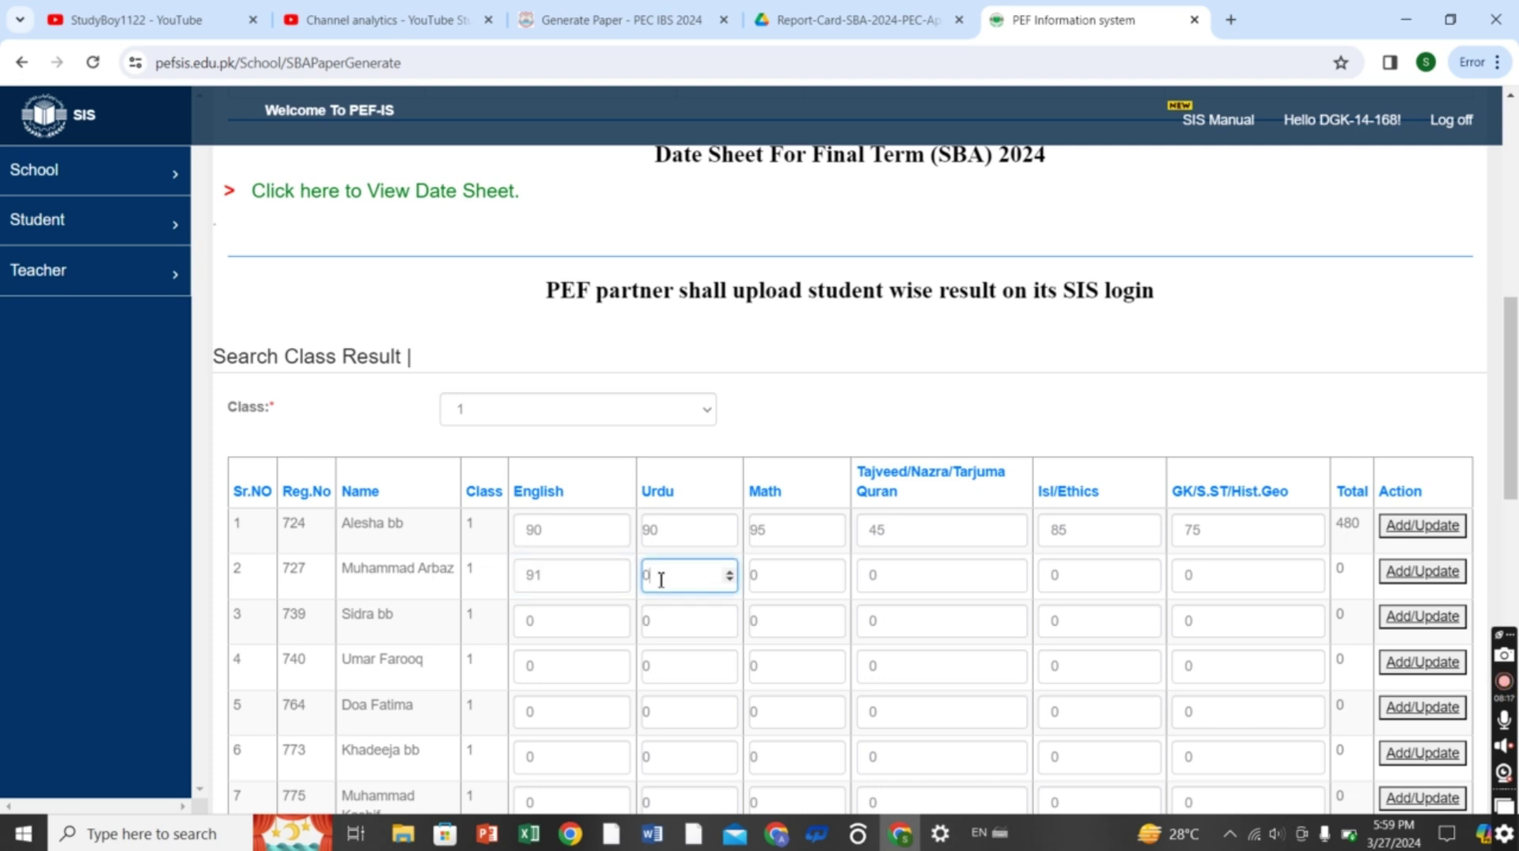
key(BackSpace)
text(78)
Enter the second class 1 student's marks as 90 in Math and 44 in Tajveed/Nazra/Tarjuma Quran
click(782, 584)
key(BackSpace)
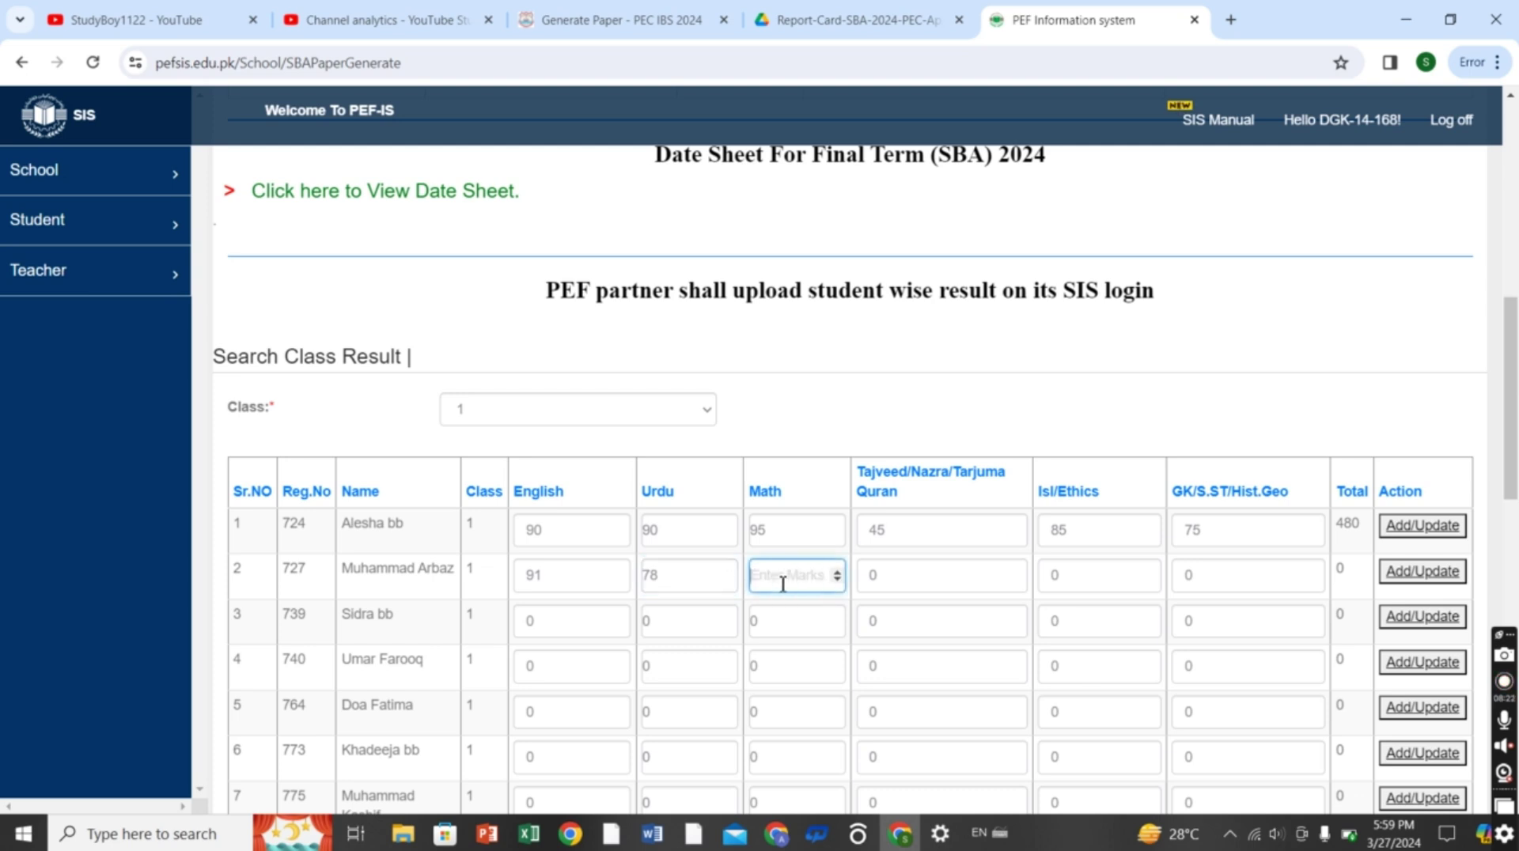
text(90)
click(906, 580)
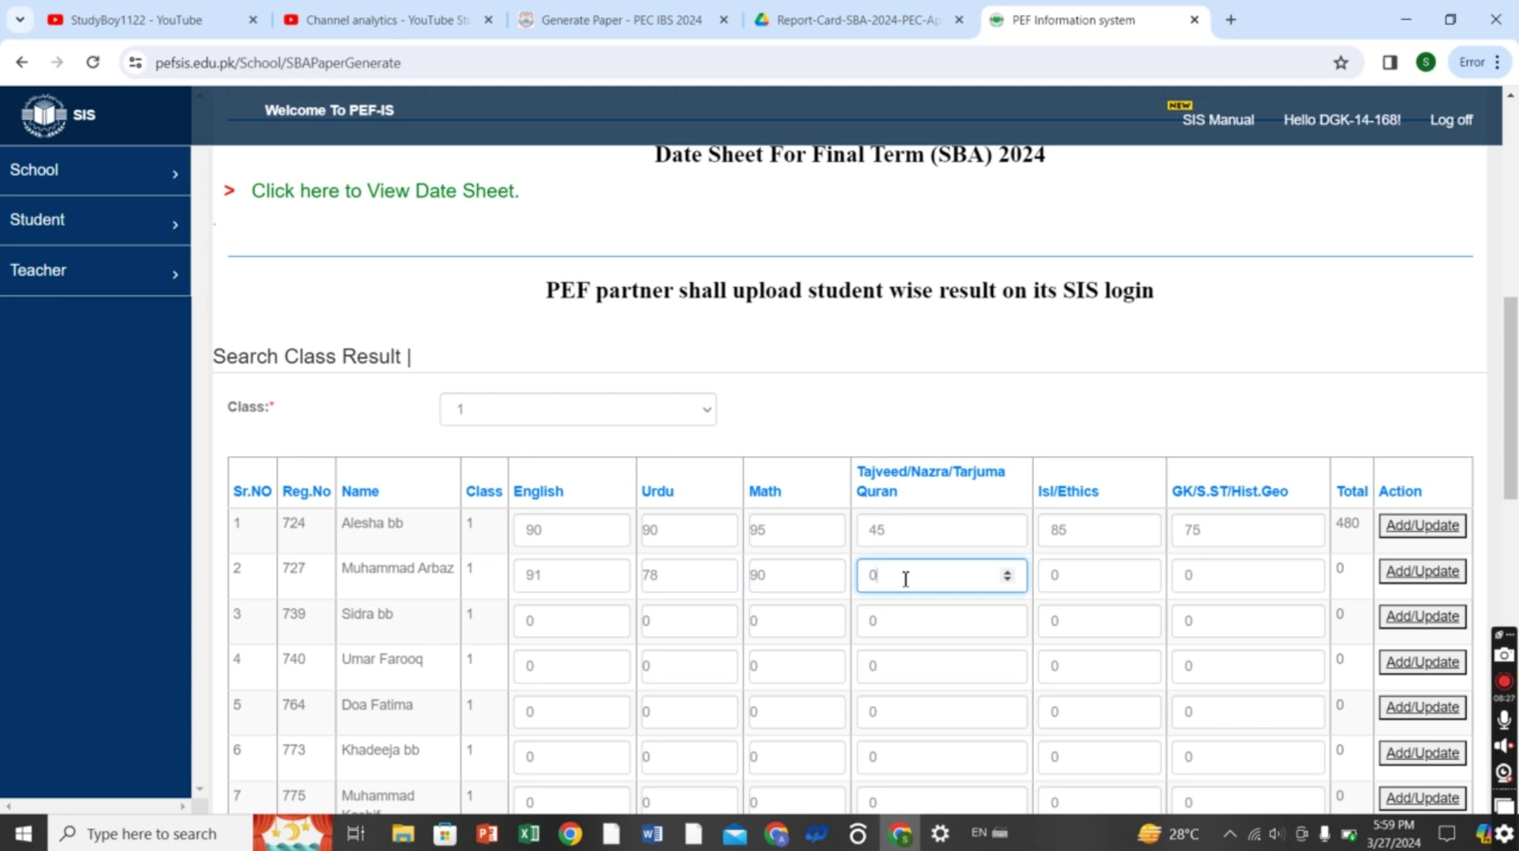
key(BackSpace)
text(44)
Enter 78 in Isl/Ethics and 89 in GK/S.ST/Hist.Geo for the second class 1 student, and submit the result
click(1068, 584)
key(BackSpace)
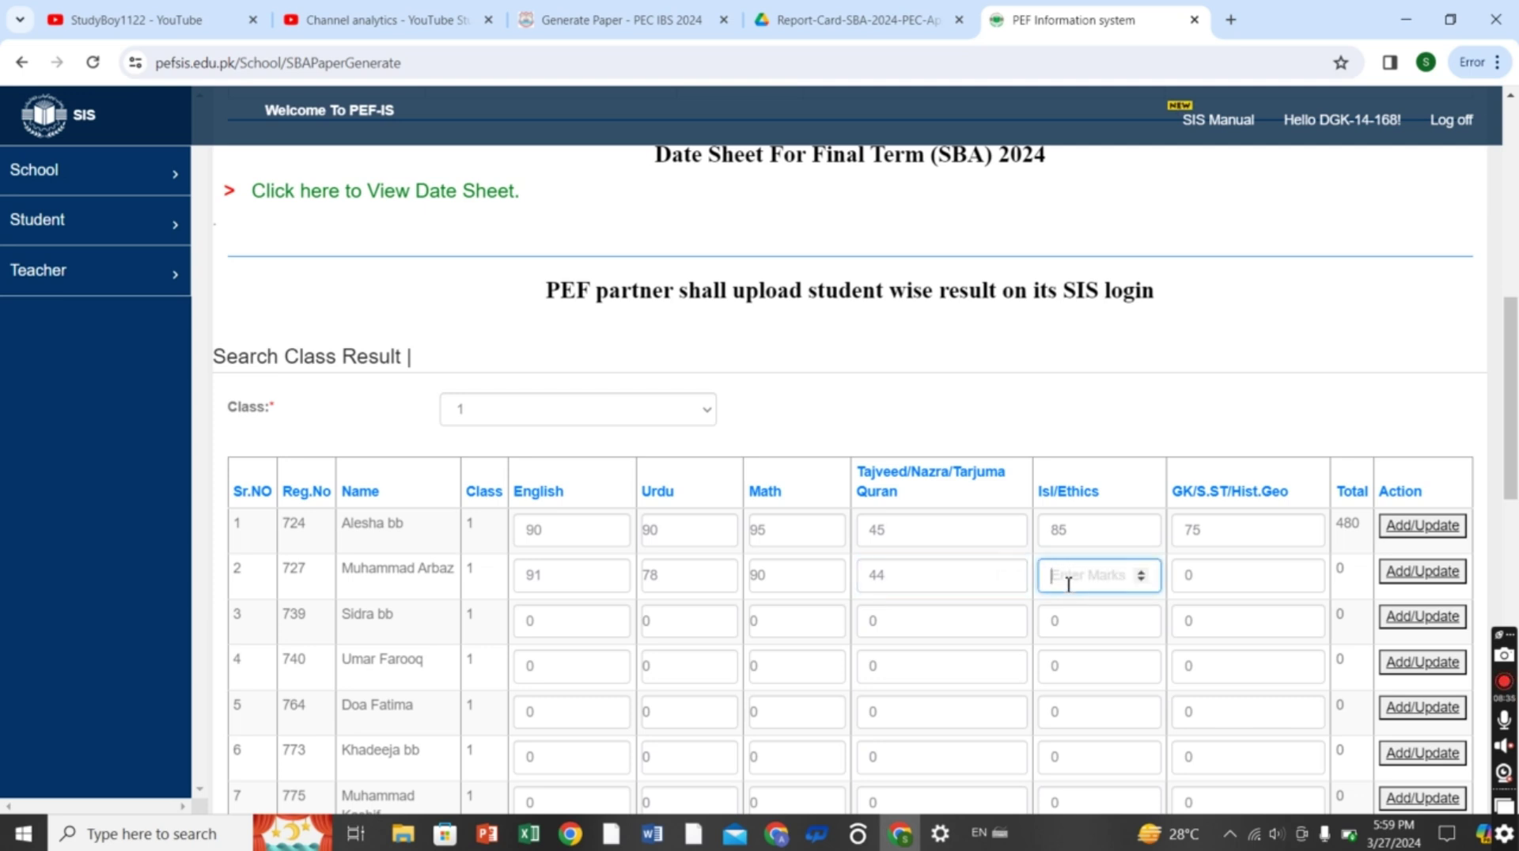
text(78)
click(1222, 583)
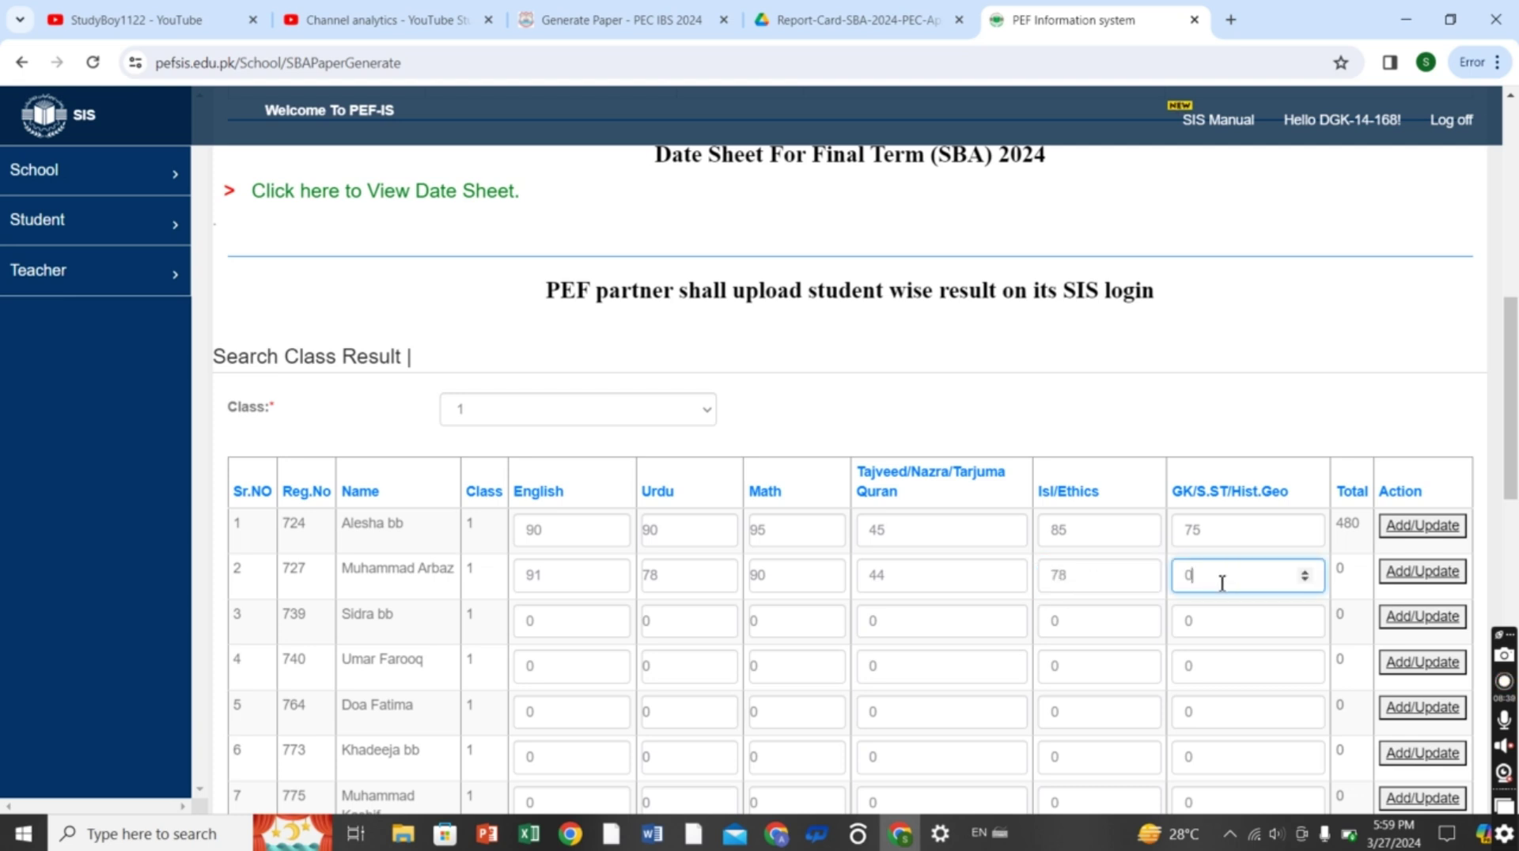
key(BackSpace)
text(89)
click(1413, 576)
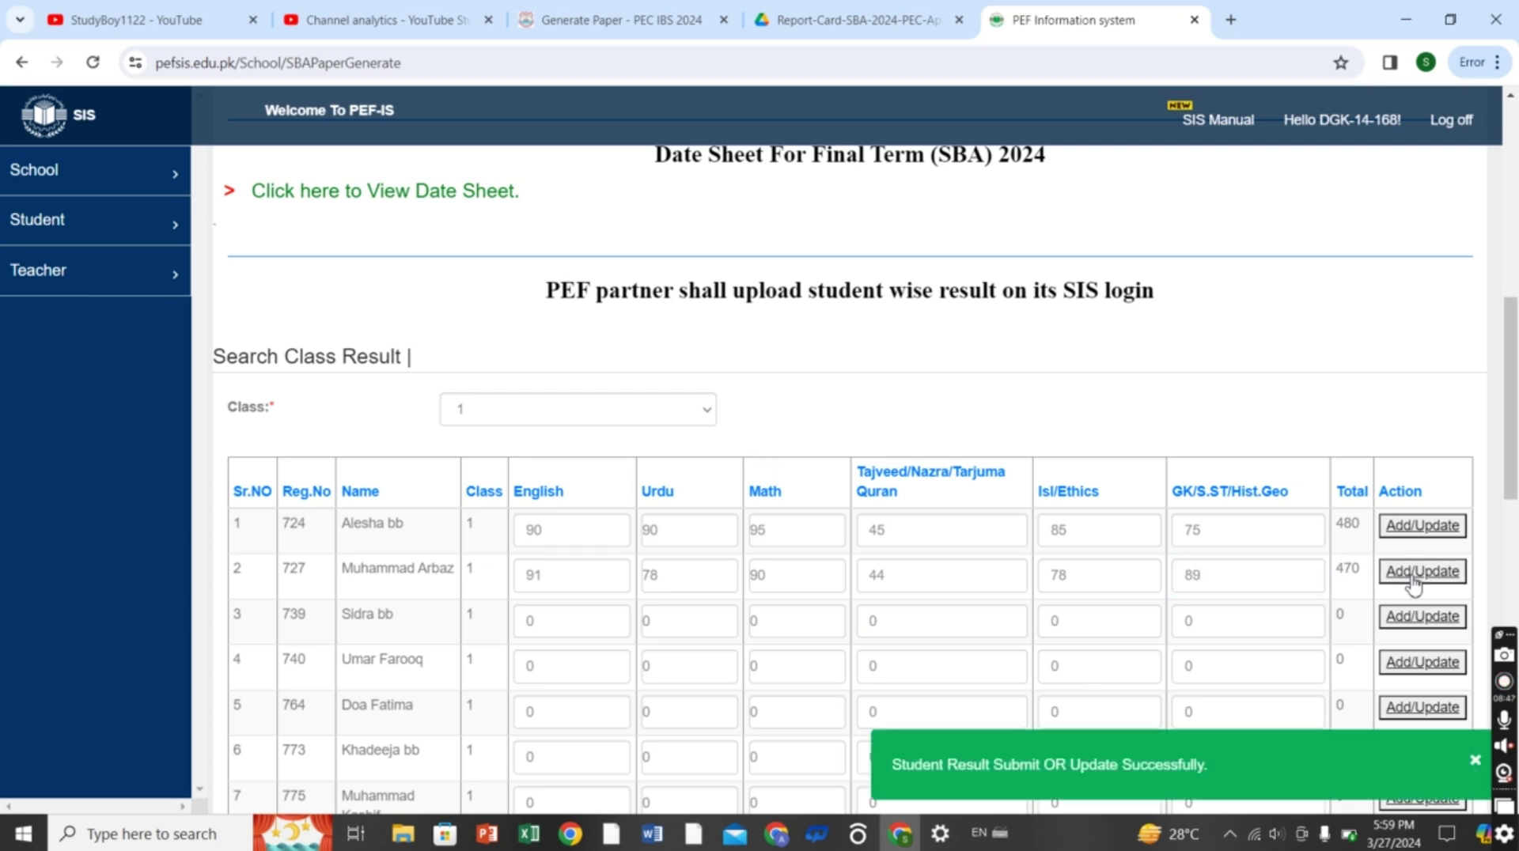
click(1475, 761)
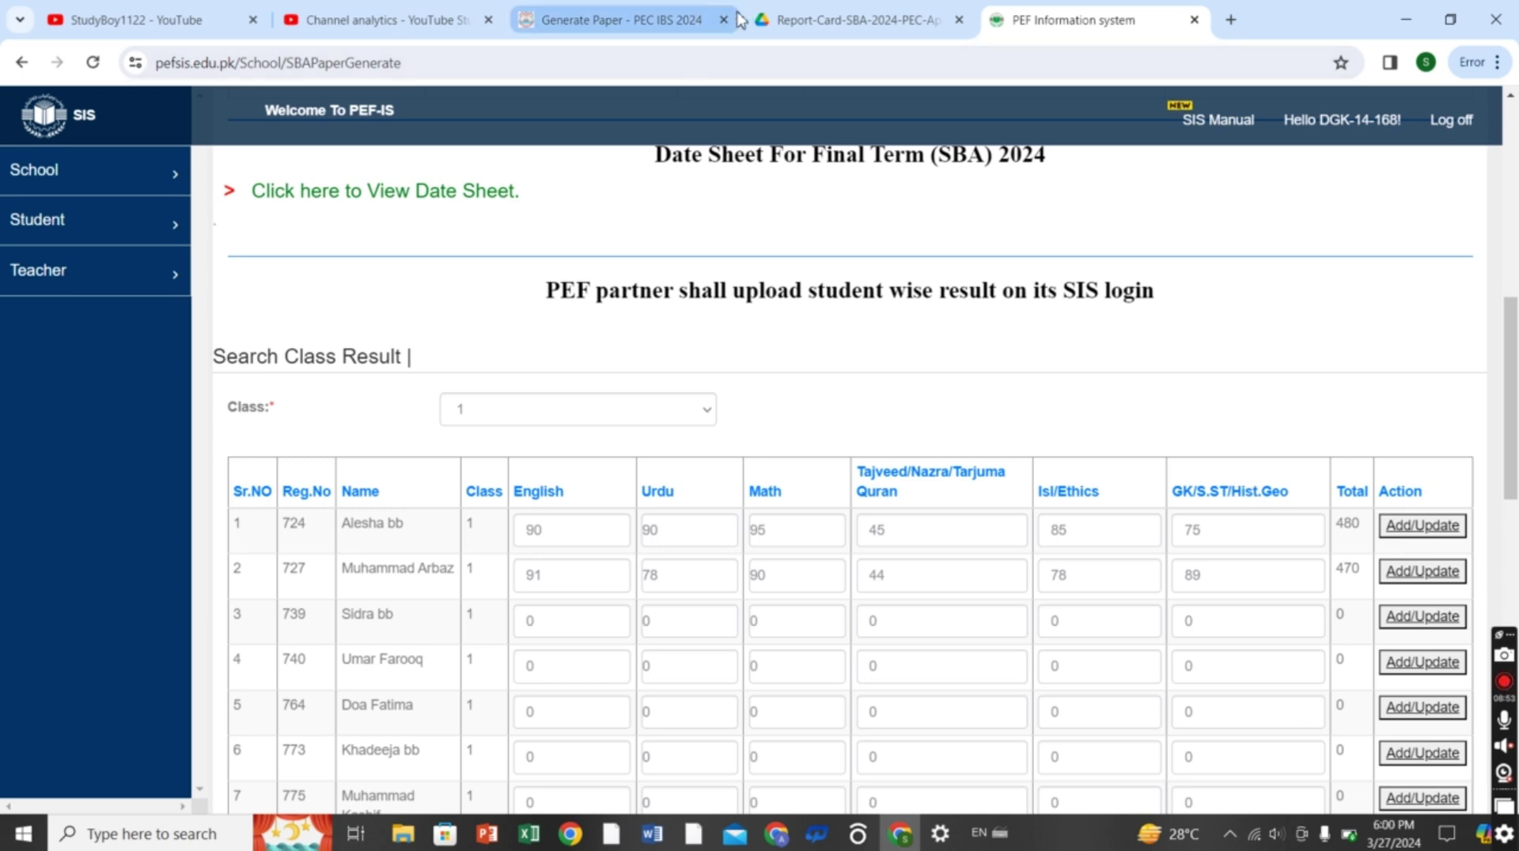
Switch to the PEC IBS 2024 site, list the generated papers and check the total marks on the Urdu version of the grade 8 Computer Science paper
click(611, 22)
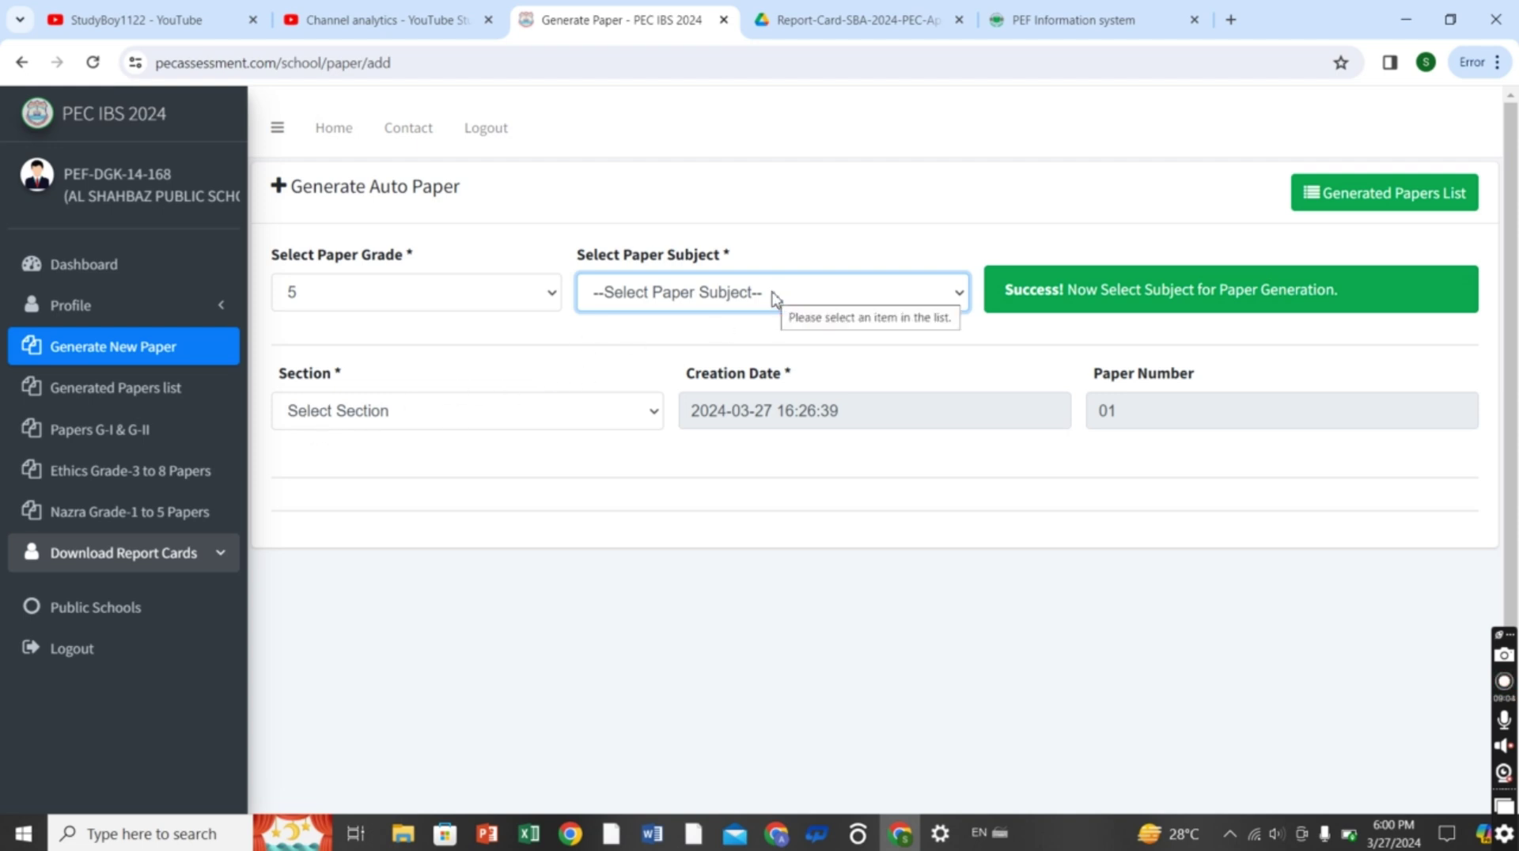
click(1407, 202)
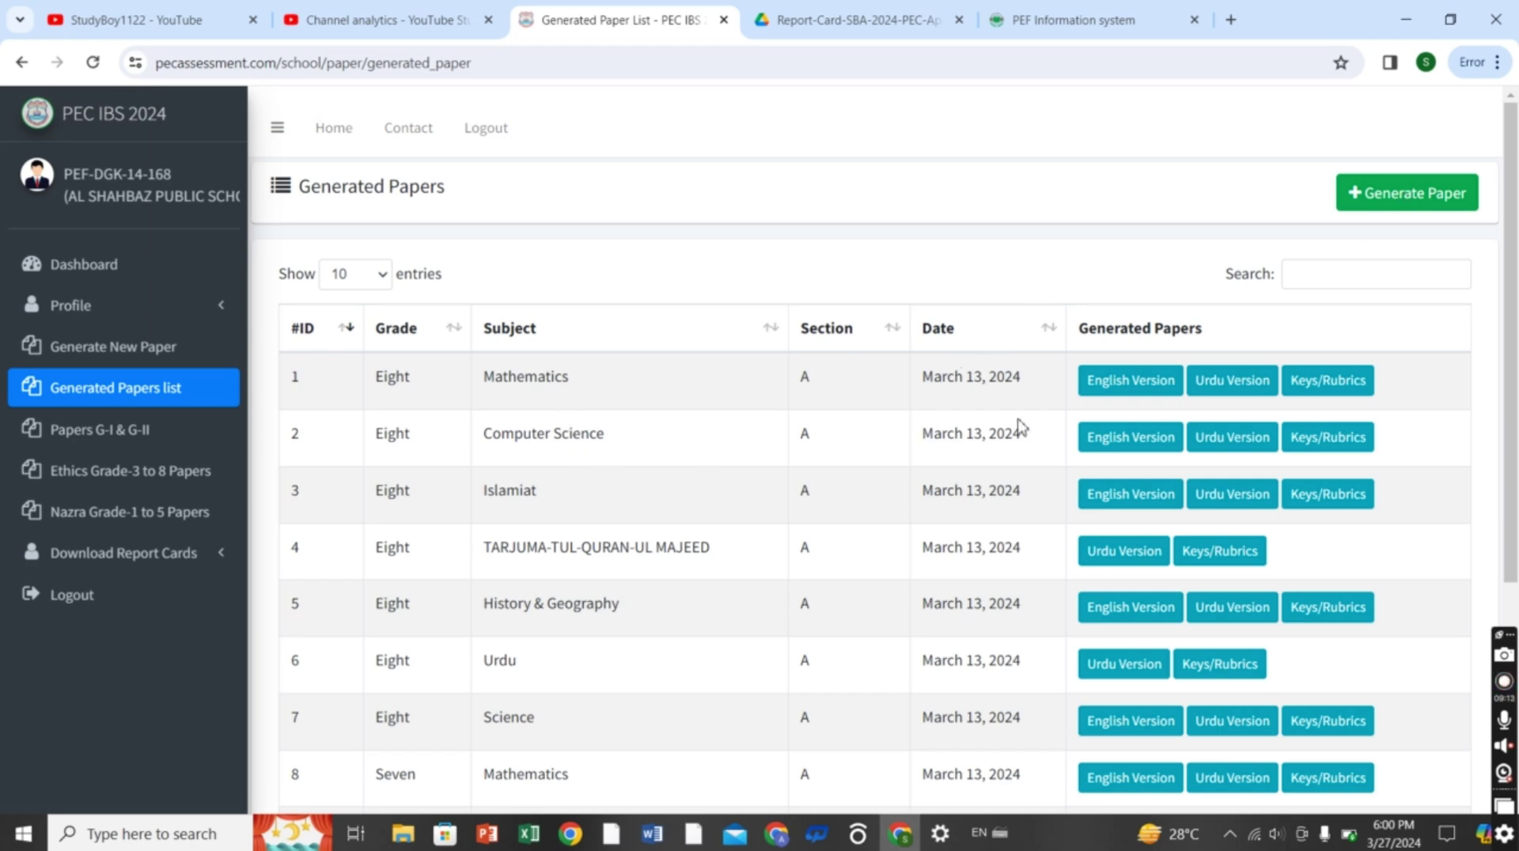
click(1233, 437)
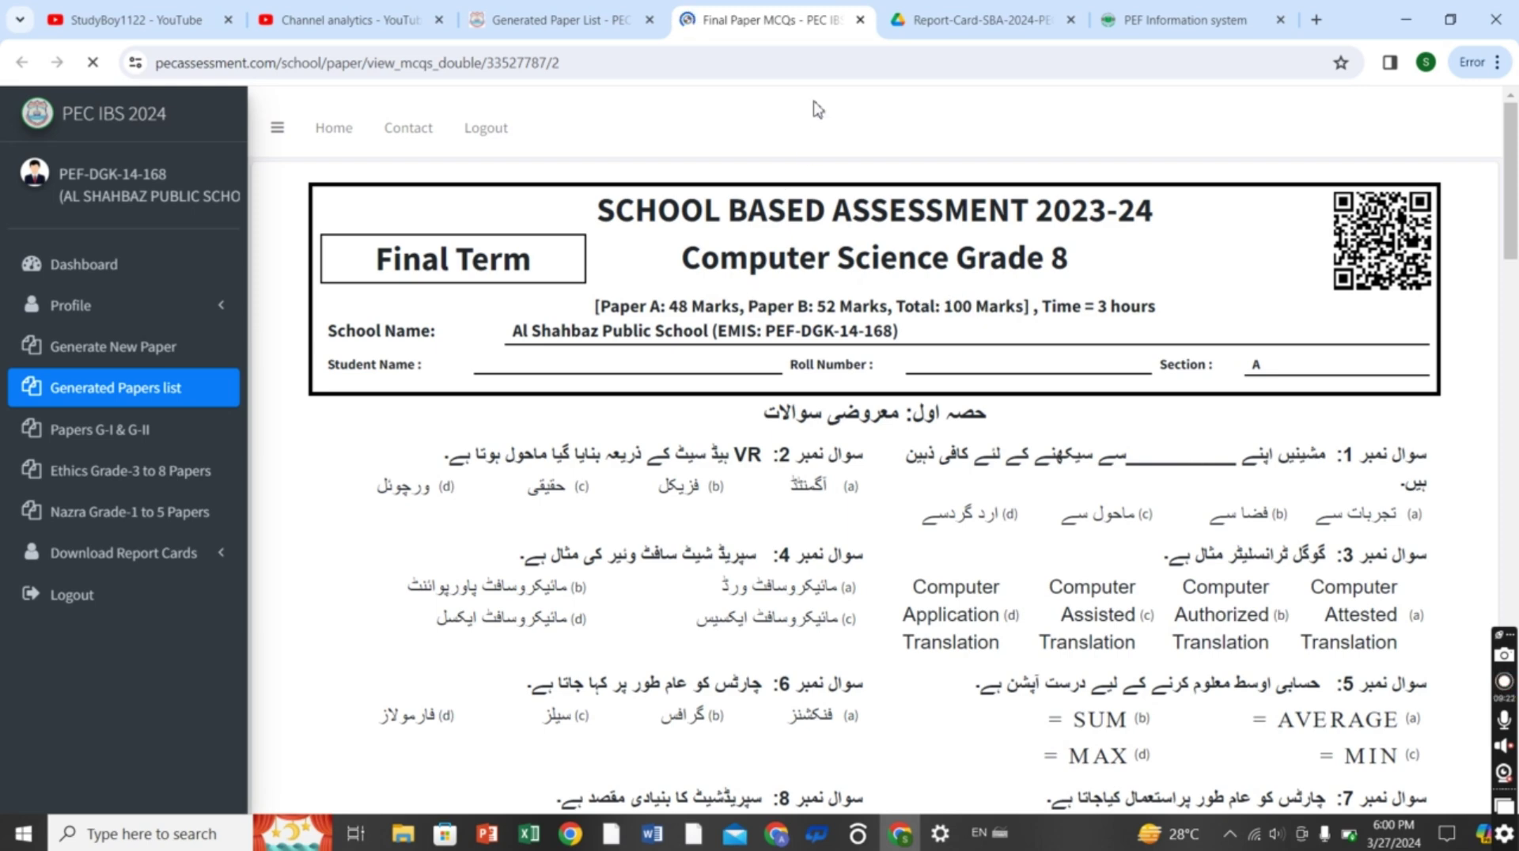
click(861, 19)
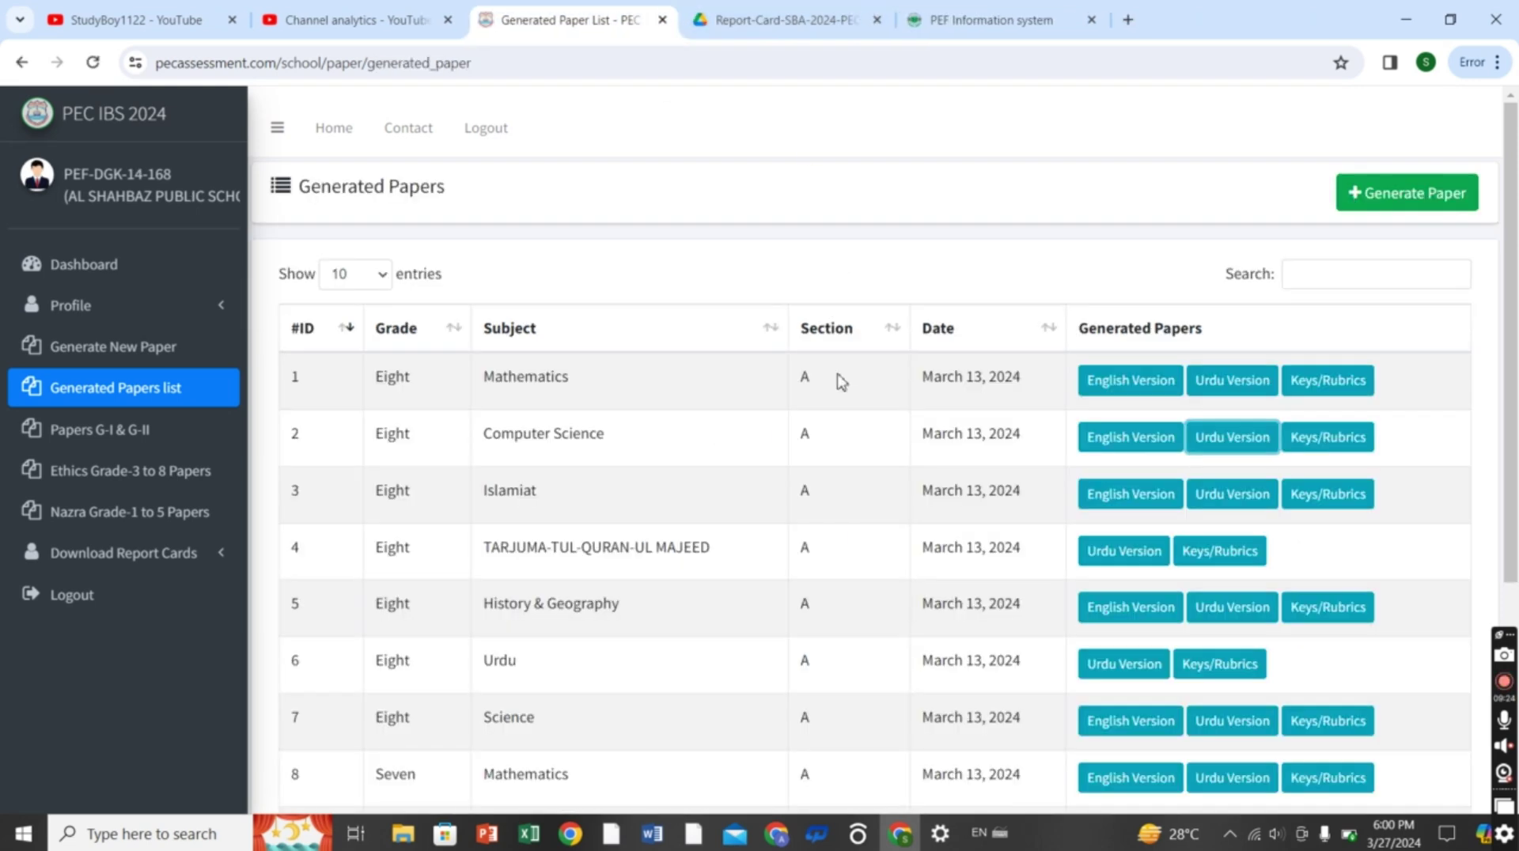
Check the total marks on the Urdu versions of the grade 8 Islamiat, Tarjuma-tul-Quran-ul-Majeed and History & Geography papers
click(1211, 495)
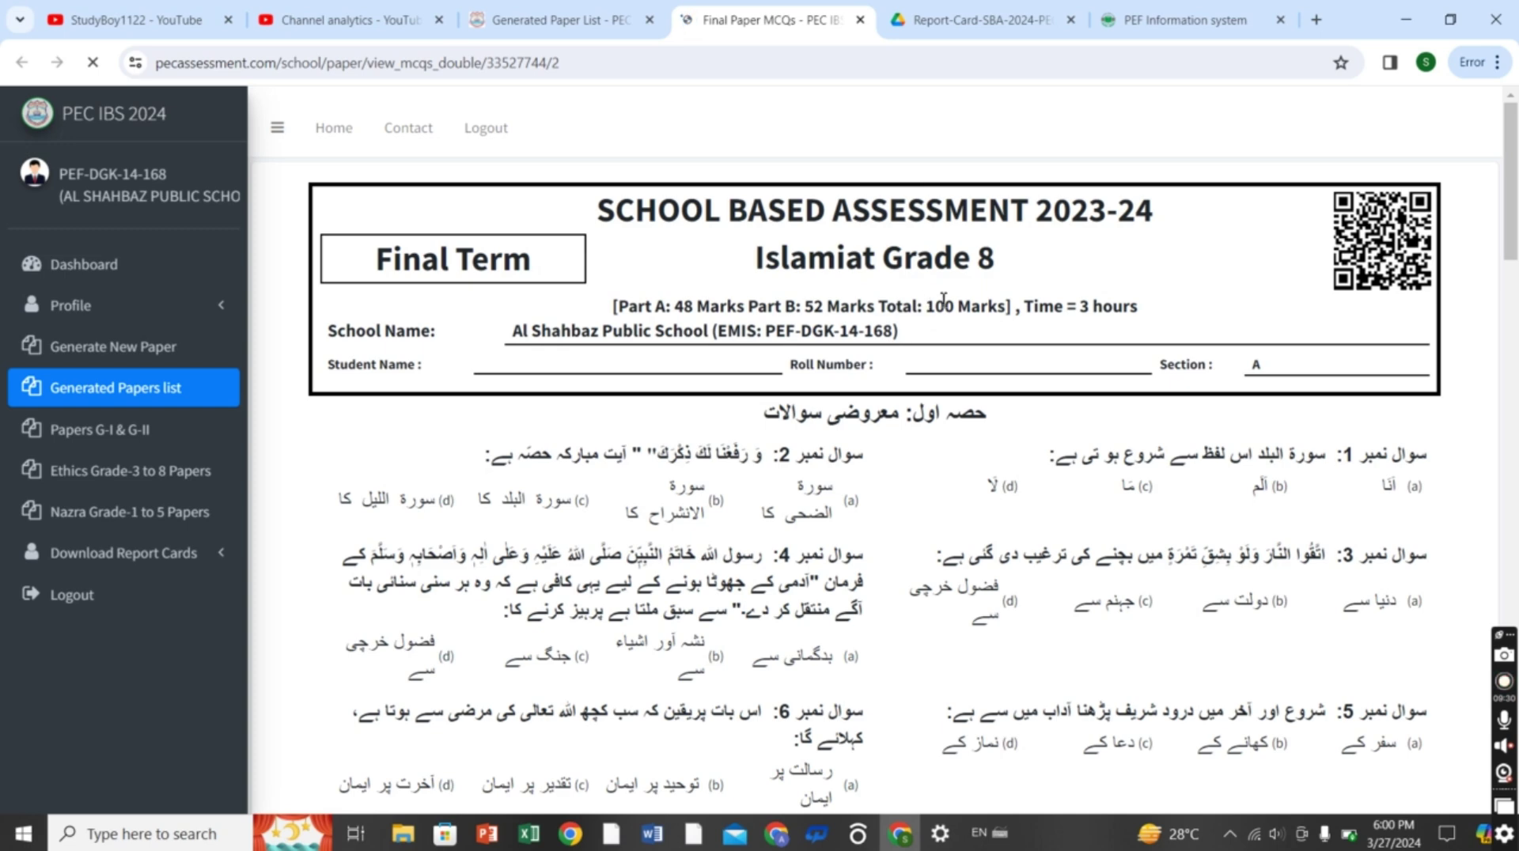
click(860, 20)
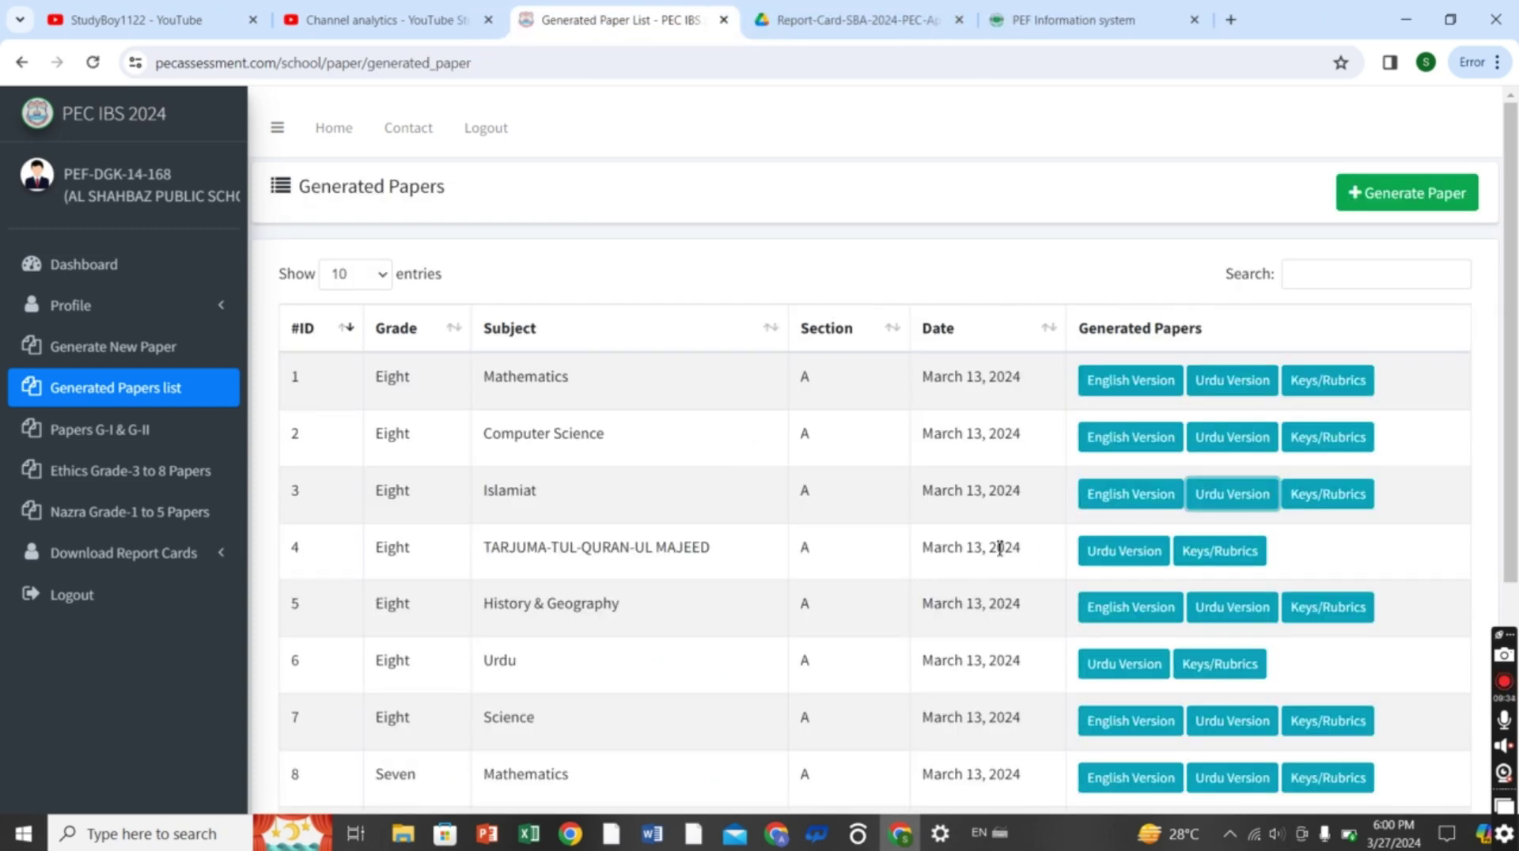
click(1127, 559)
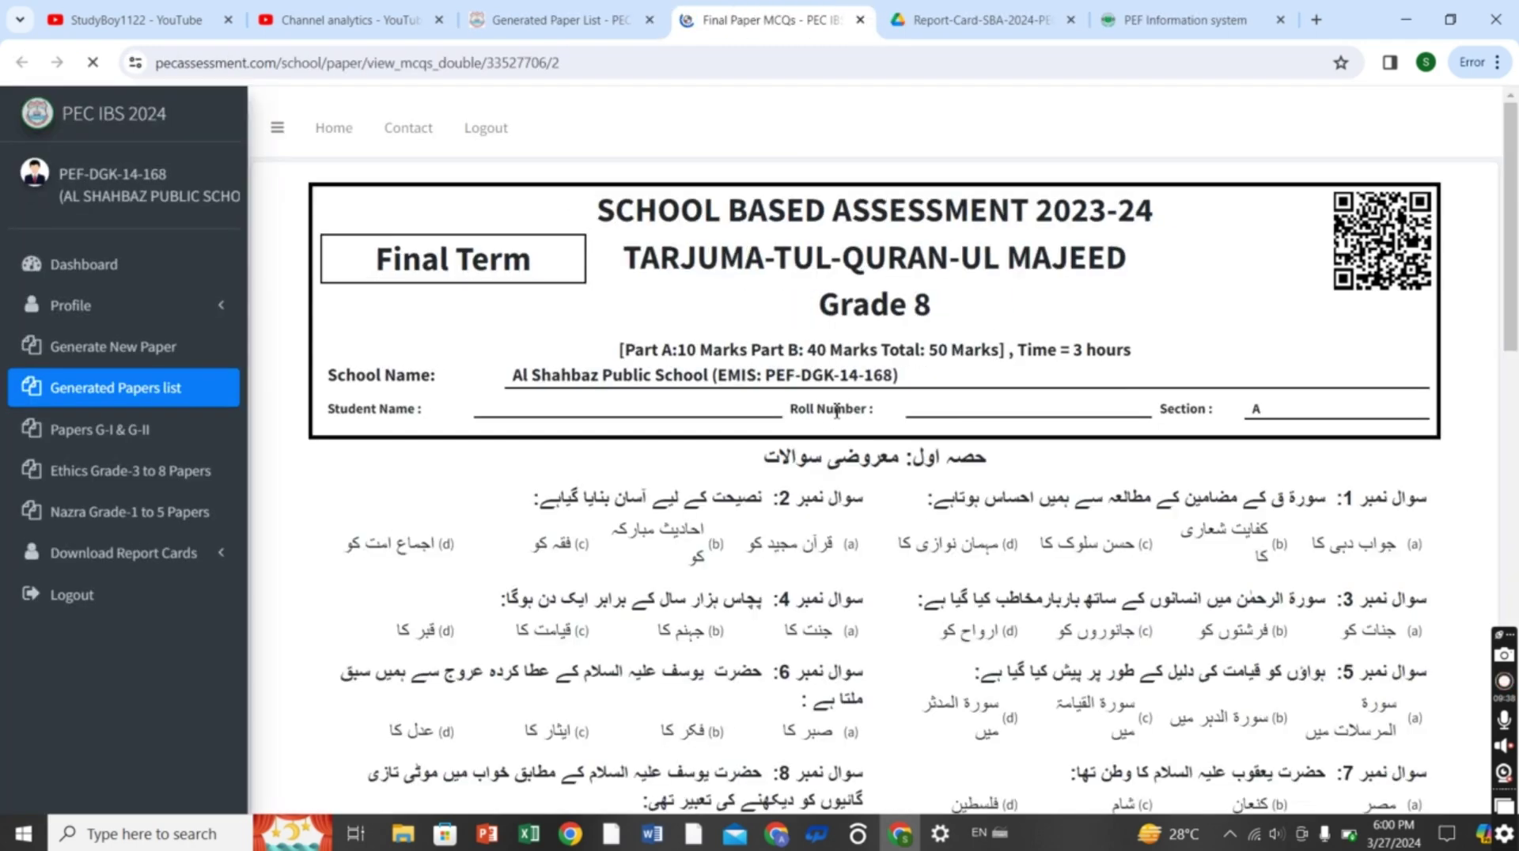
click(860, 20)
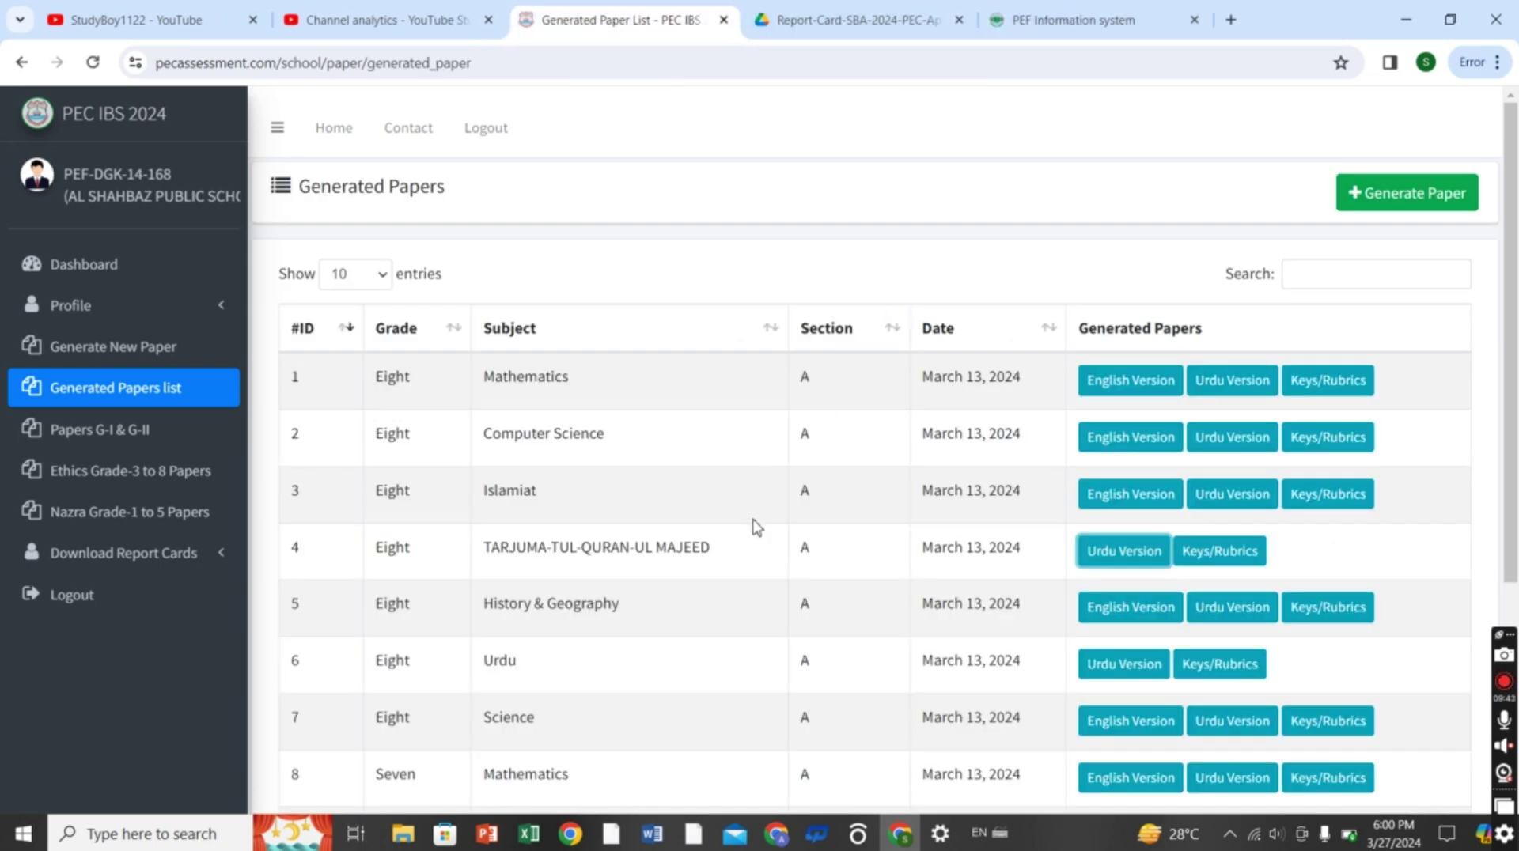
click(1227, 611)
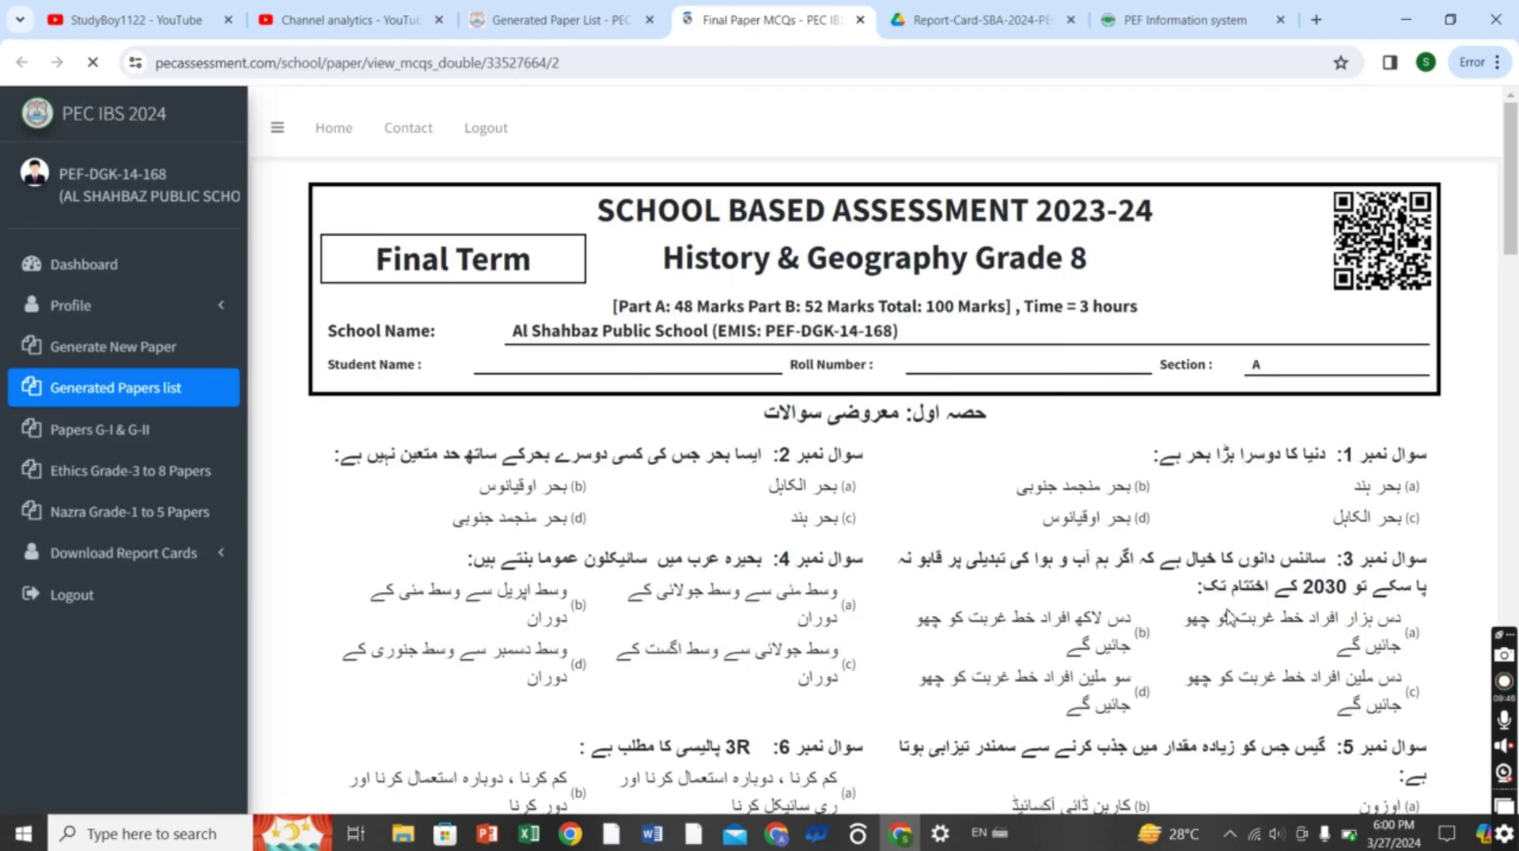